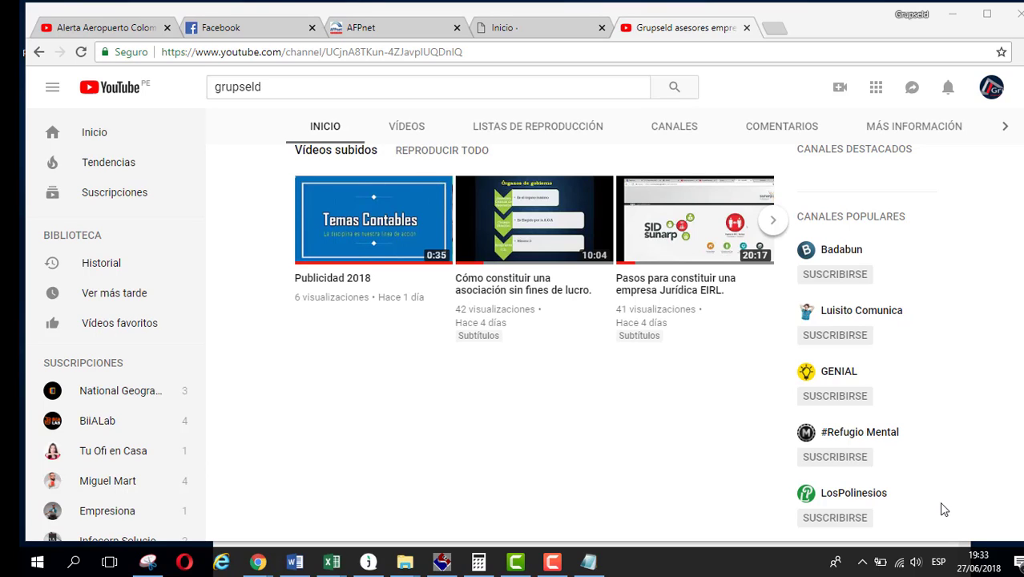
Step: Switch to the AFPnet welcome page in the other Chrome window
{"action": "mouse_move", "coordinate": [258, 561]}
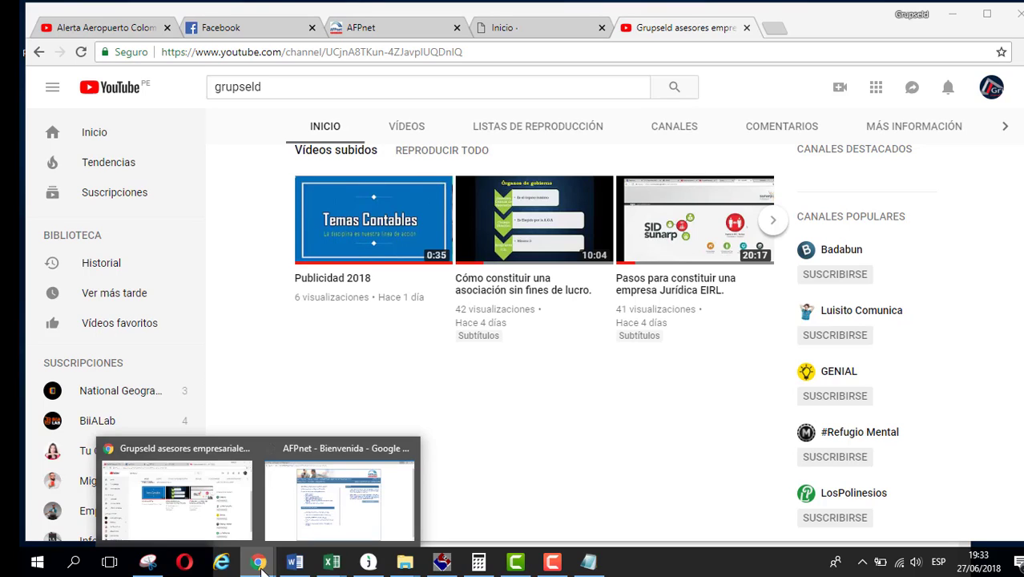
{"action": "left_click", "coordinate": [330, 525]}
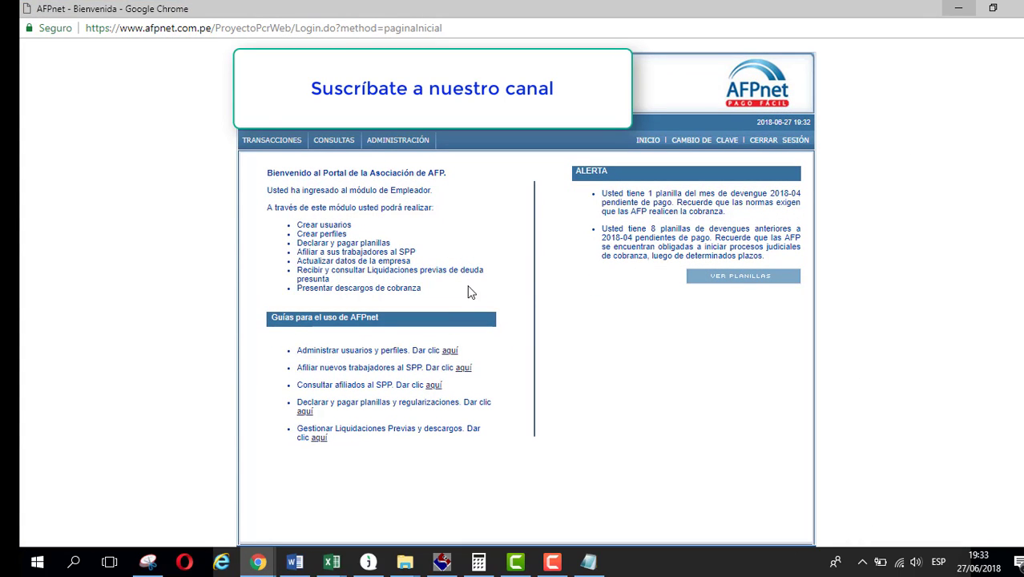
{"action": "scroll", "coordinate": [526, 281], "scroll_direction": "down", "scroll_amount": 1}
{"action": "scroll", "coordinate": [533, 276], "scroll_direction": "up", "scroll_amount": 1}
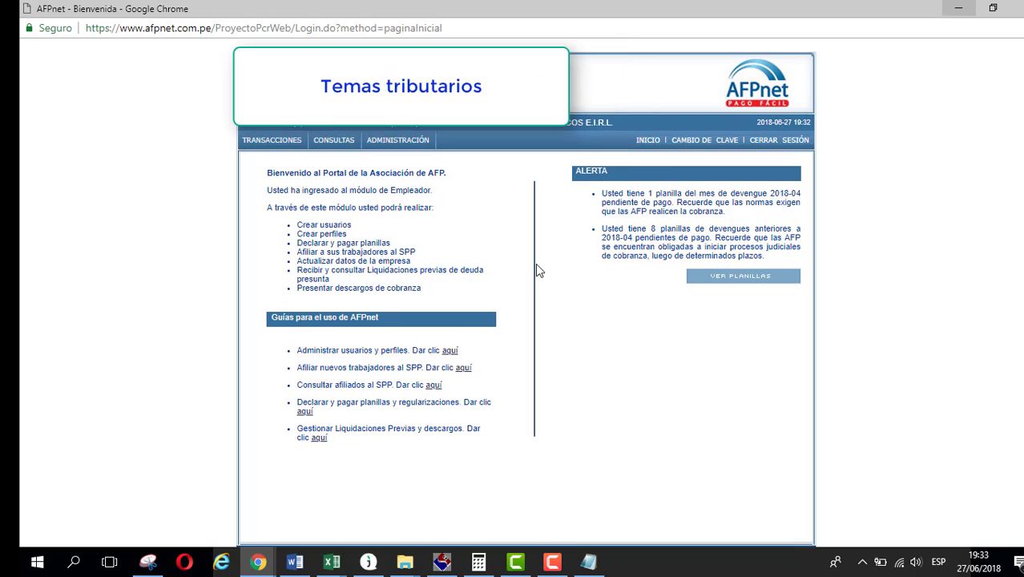
{"action": "mouse_move", "coordinate": [279, 151]}
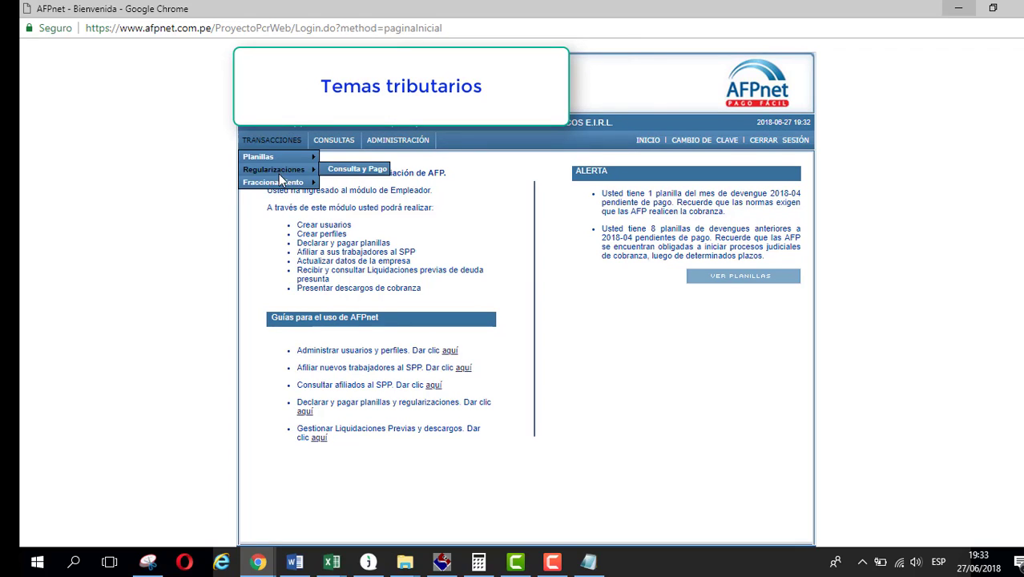
{"action": "mouse_move", "coordinate": [276, 185]}
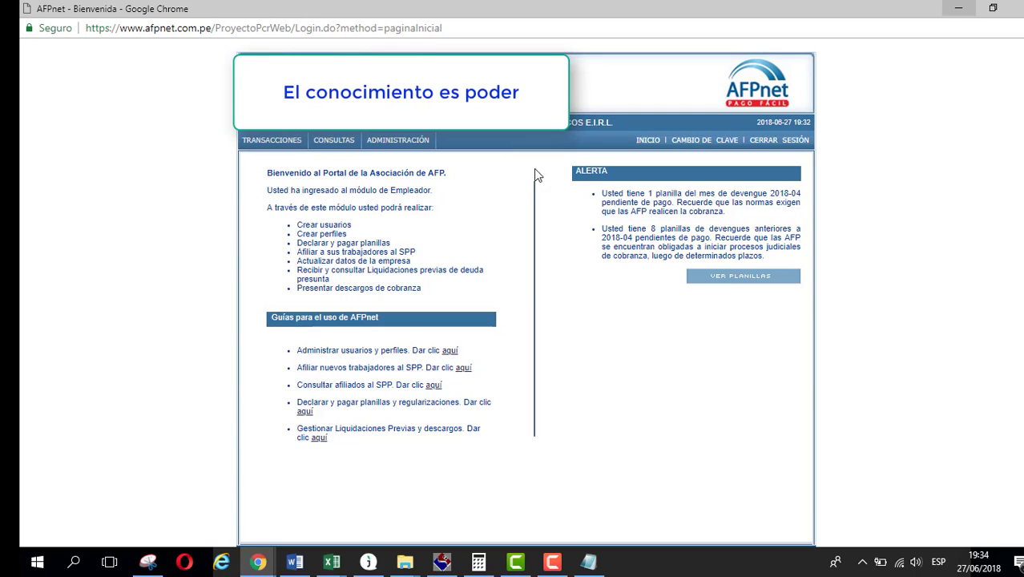
Step: Open the company user administration (Usuarios) and start adding a new company user
{"action": "mouse_move", "coordinate": [393, 143]}
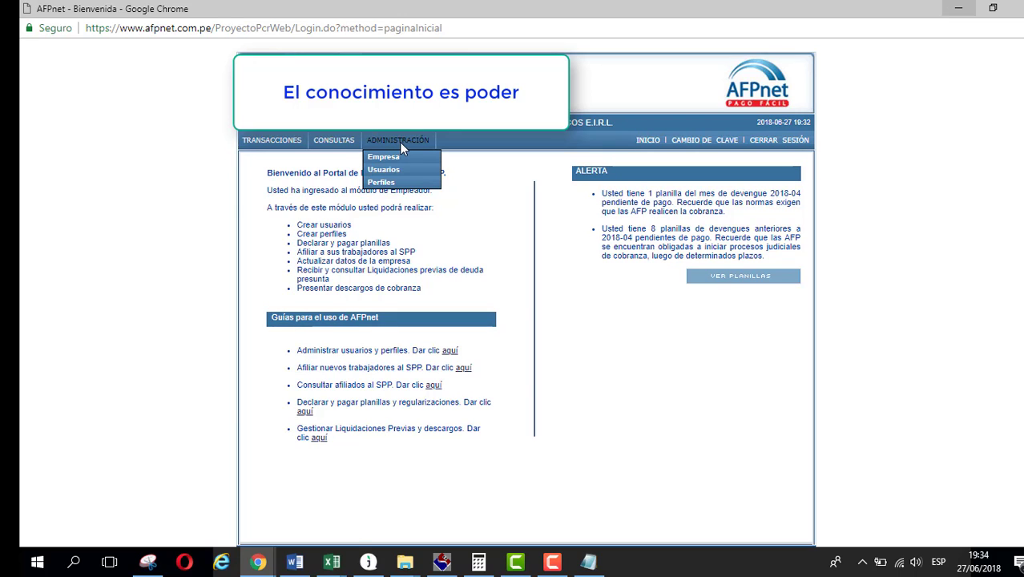
{"action": "left_click", "coordinate": [386, 172]}
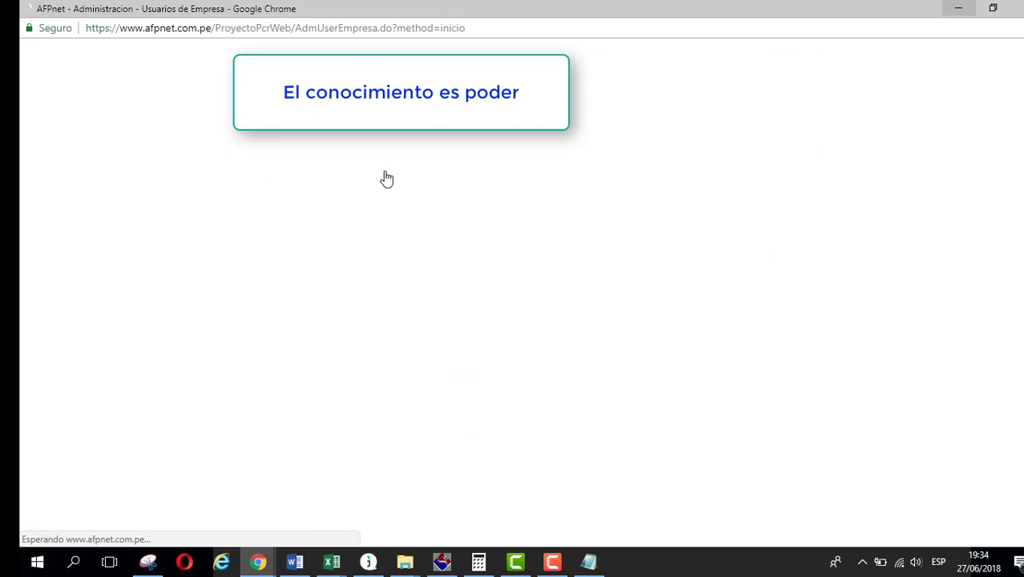
{"action": "left_click", "coordinate": [274, 293]}
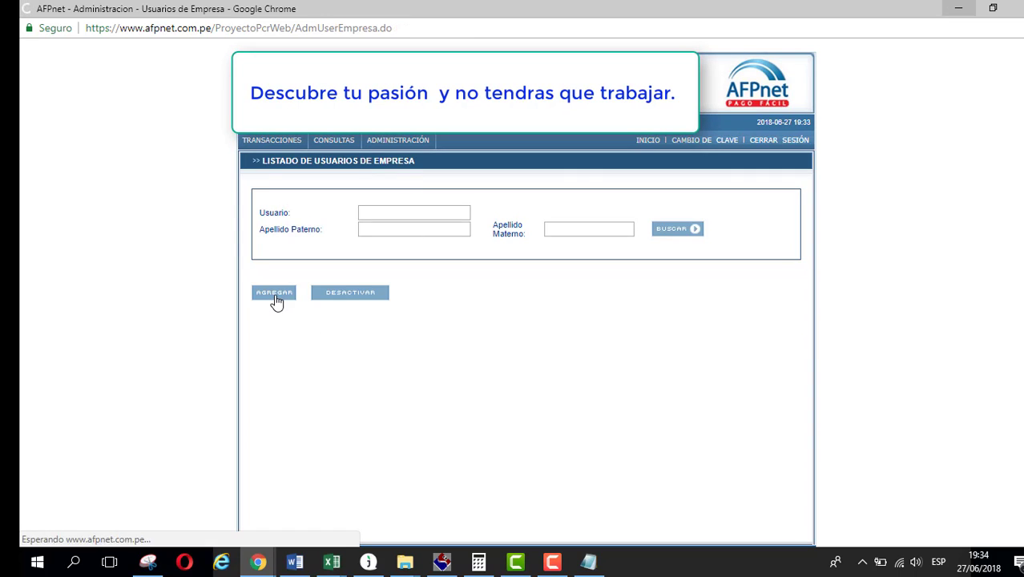
{"action": "left_click", "coordinate": [585, 312]}
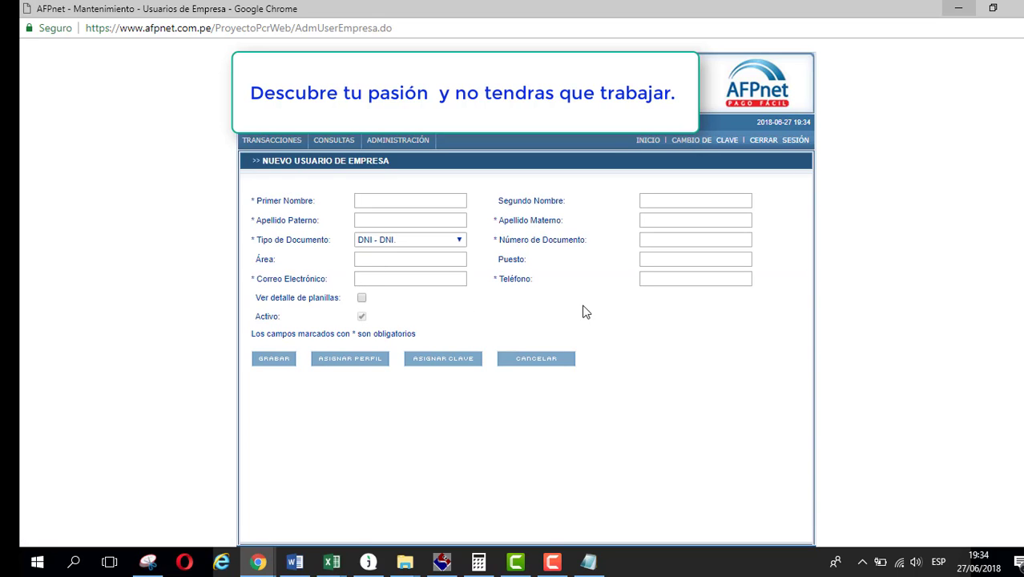
Step: Copy the person's first name from the Notepad notes into the new user's Primer Nombre field
{"action": "left_click", "coordinate": [589, 561]}
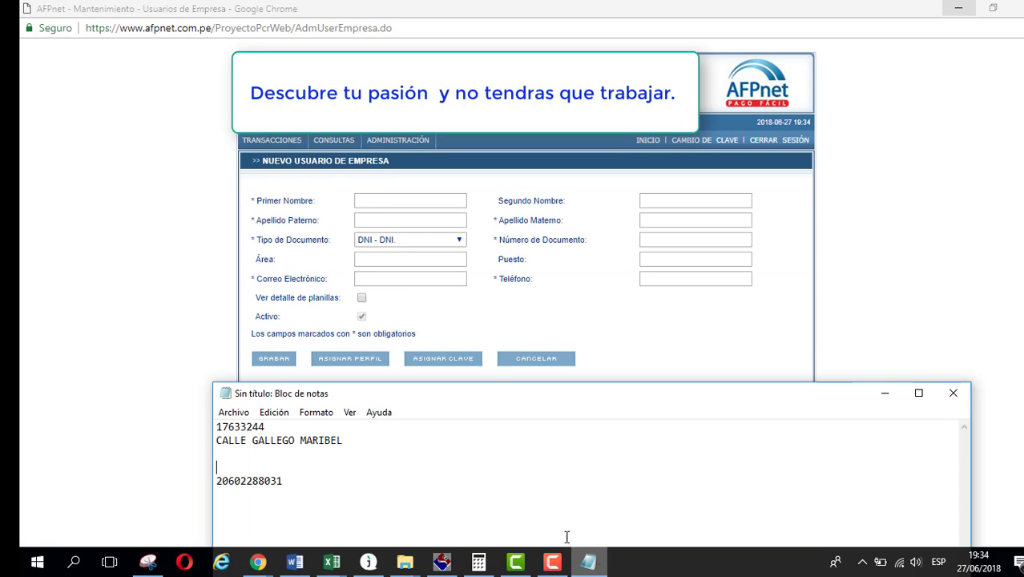
{"action": "double_click", "coordinate": [313, 440]}
{"action": "key", "text": "ctrl+c"}
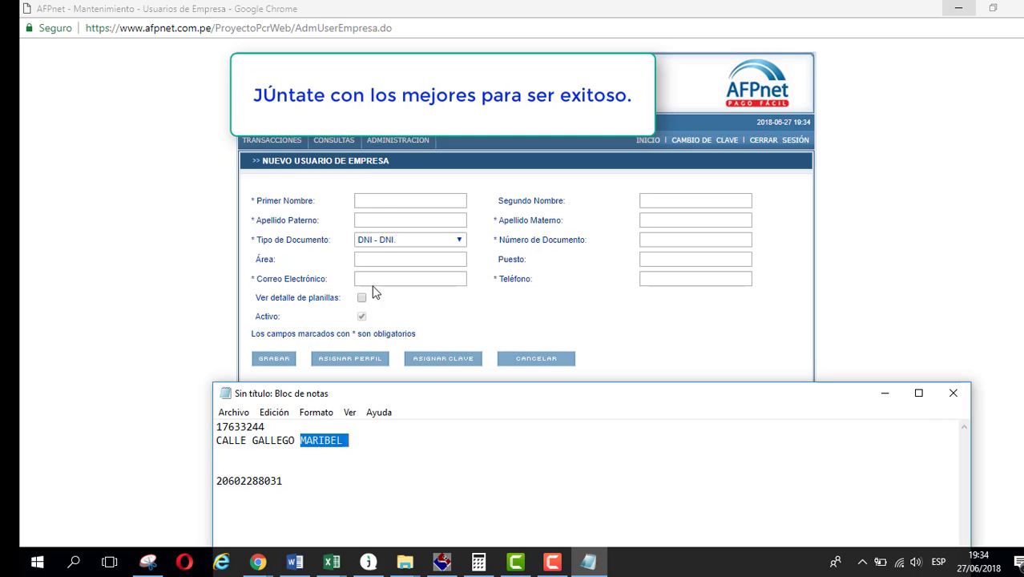
{"action": "left_click", "coordinate": [391, 202]}
{"action": "key", "text": "ctrl+v"}
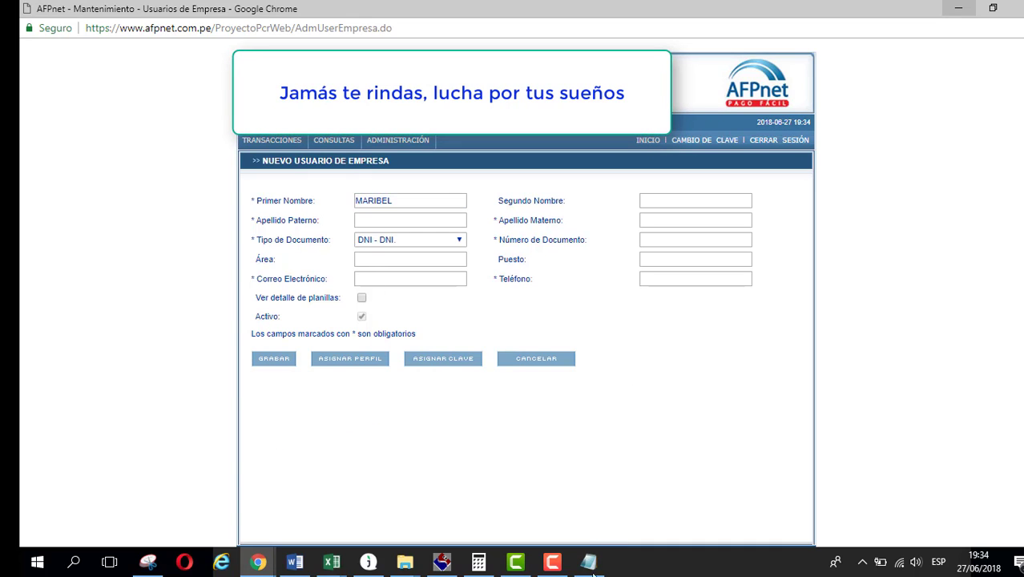
Step: Copy the paternal surname from the Notepad notes into the new user's Apellido Paterno field
{"action": "left_click", "coordinate": [589, 560]}
{"action": "left_click_drag", "start_coordinate": [248, 441], "coordinate": [215, 442]}
{"action": "left_click", "coordinate": [662, 195]}
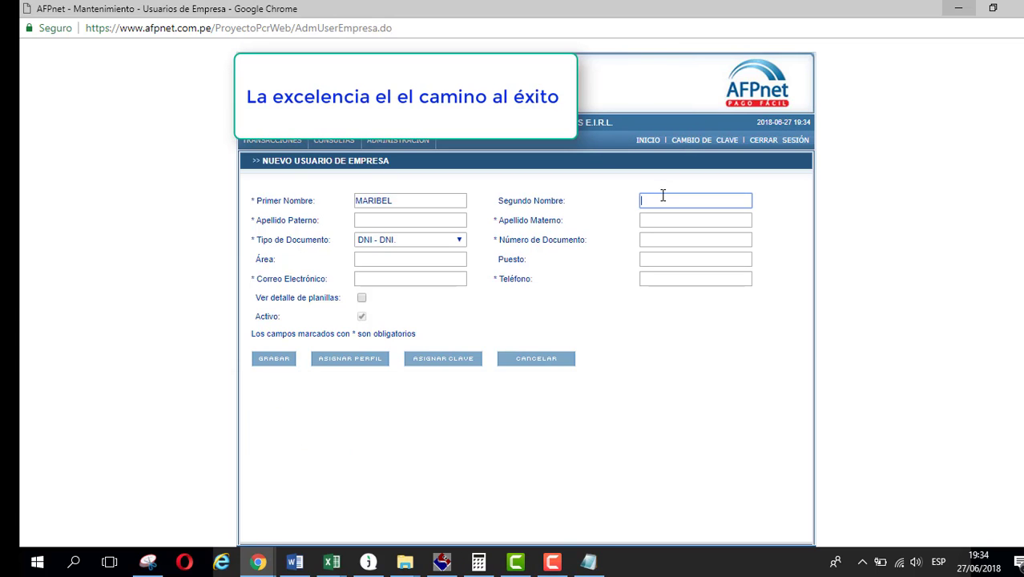
{"action": "left_click", "coordinate": [442, 223]}
{"action": "key", "text": "ctrl+v"}
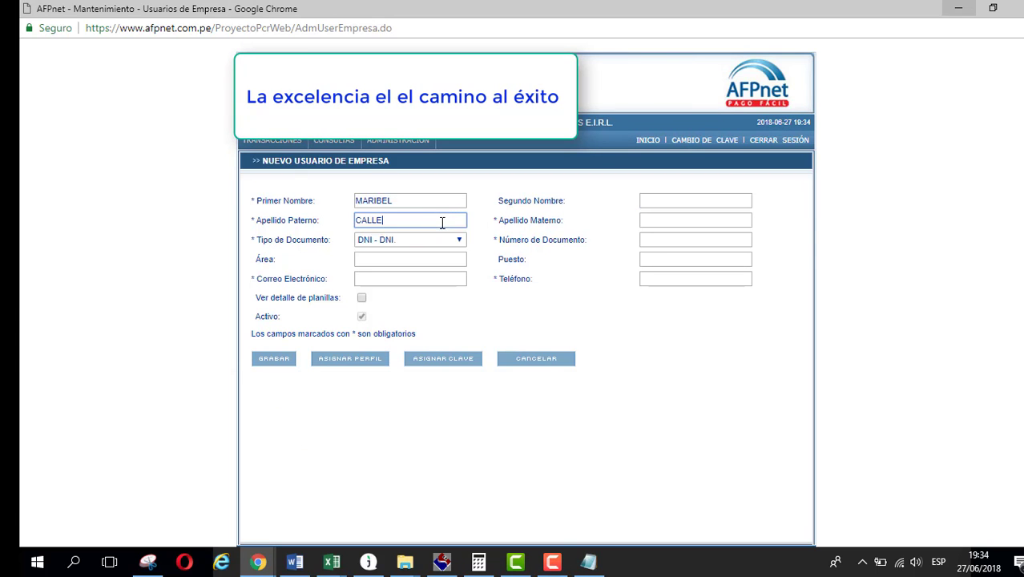
Step: Copy the maternal surname from the Notepad notes into the new user's Apellido Materno field
{"action": "left_click", "coordinate": [588, 561]}
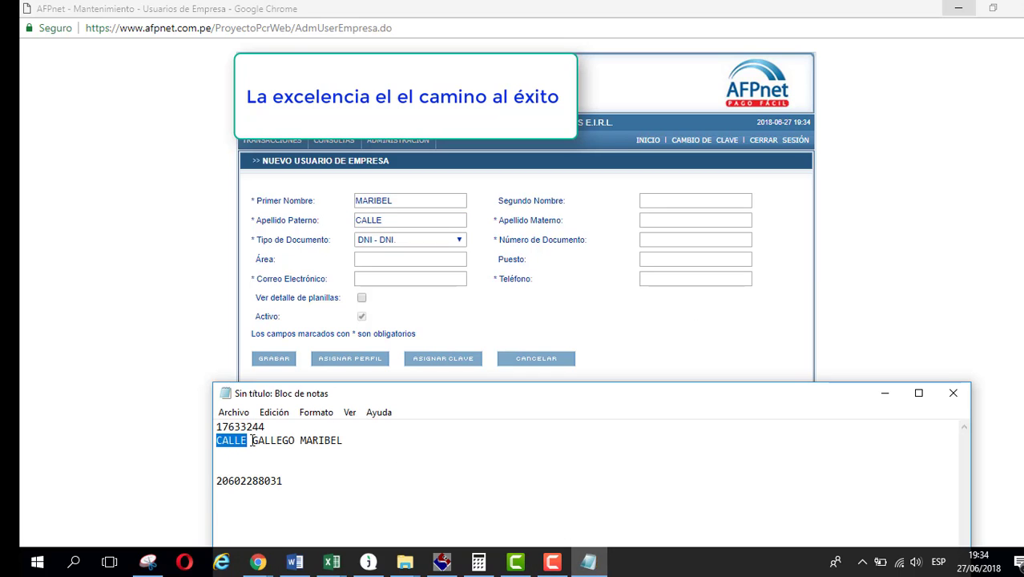
{"action": "left_click", "coordinate": [295, 441]}
{"action": "left_click_drag", "start_coordinate": [295, 441], "coordinate": [257, 443]}
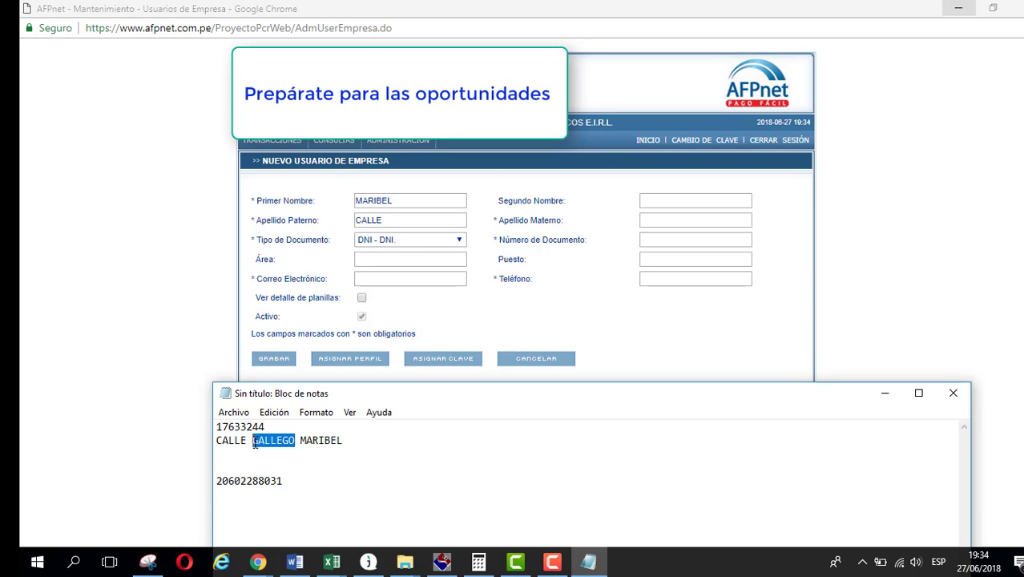
{"action": "left_click", "coordinate": [692, 226]}
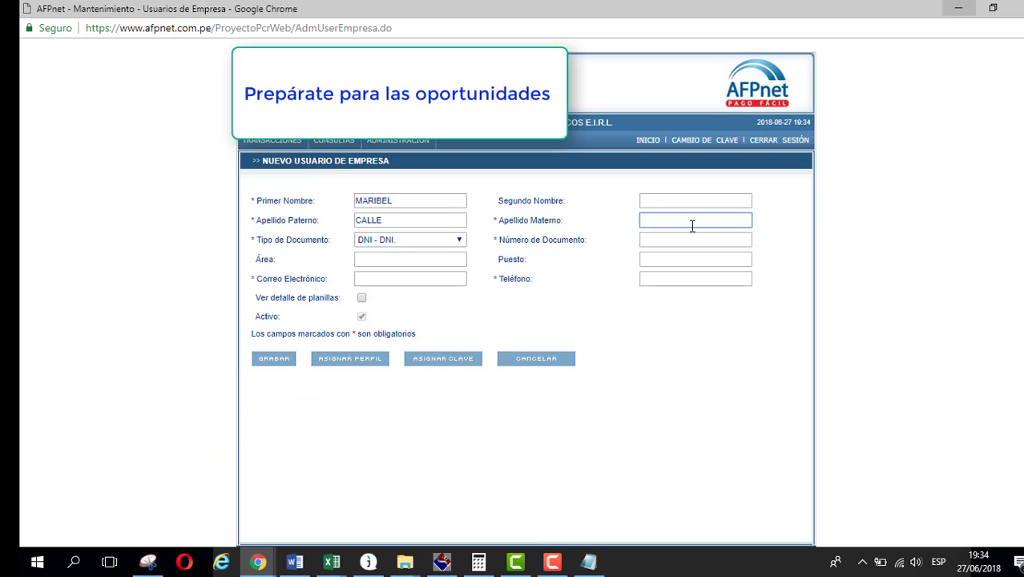
{"action": "key", "text": "ctrl+v"}
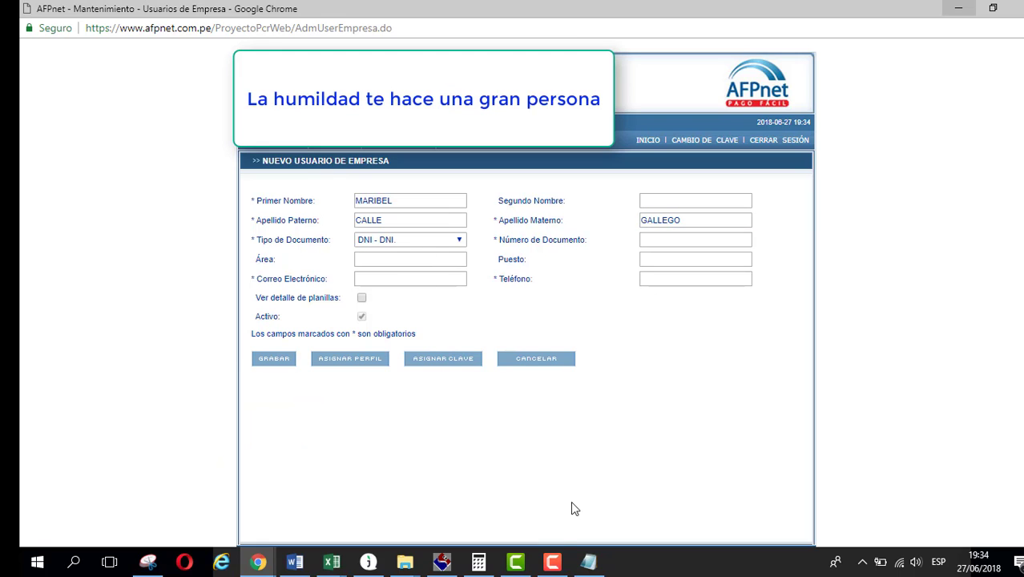
Step: Copy the DNI number from the Notepad notes into the new user's Número de Documento field
{"action": "left_click", "coordinate": [588, 561]}
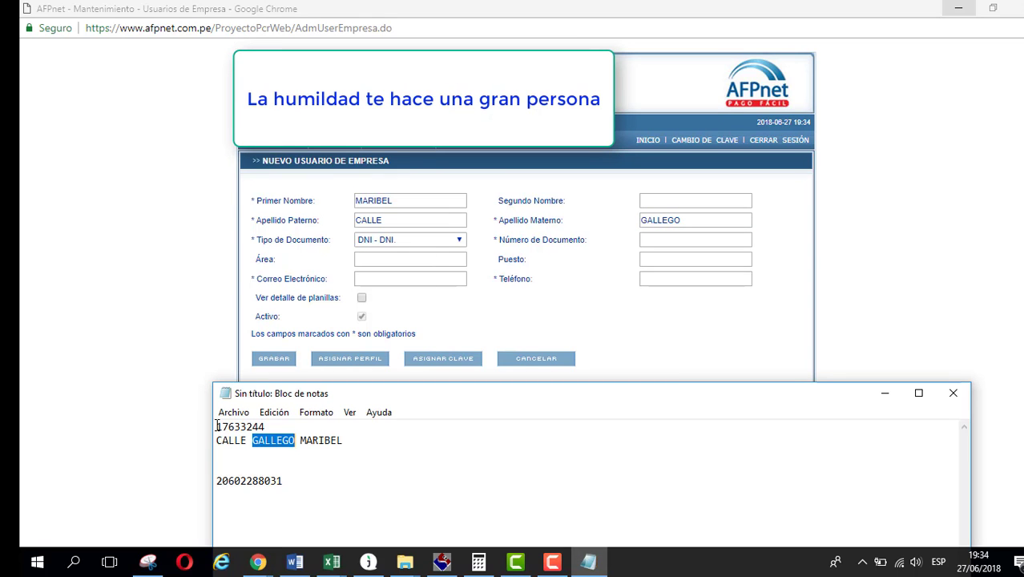
{"action": "double_click", "coordinate": [218, 426]}
{"action": "left_click", "coordinate": [659, 239]}
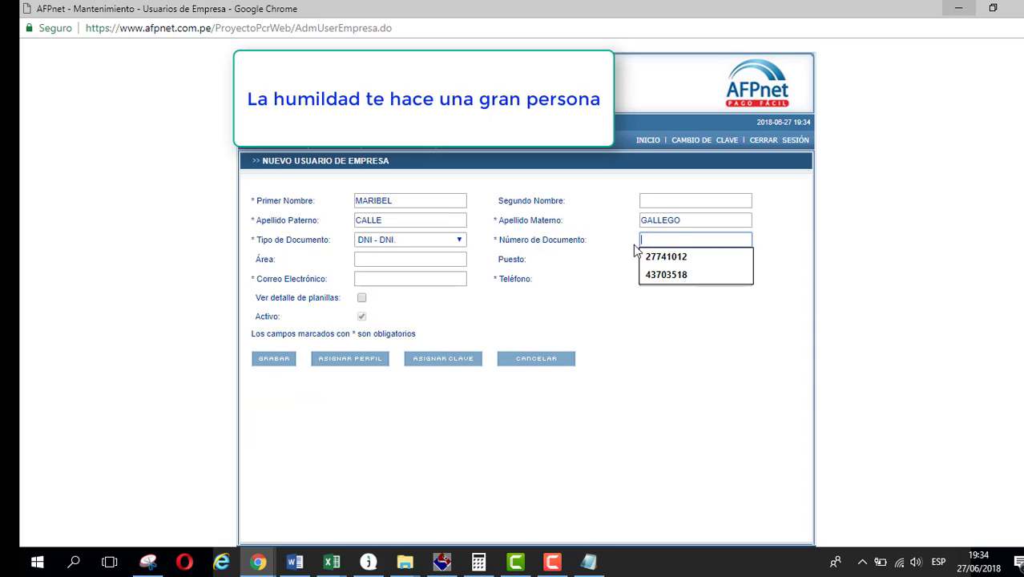
{"action": "key", "text": "ctrl+v"}
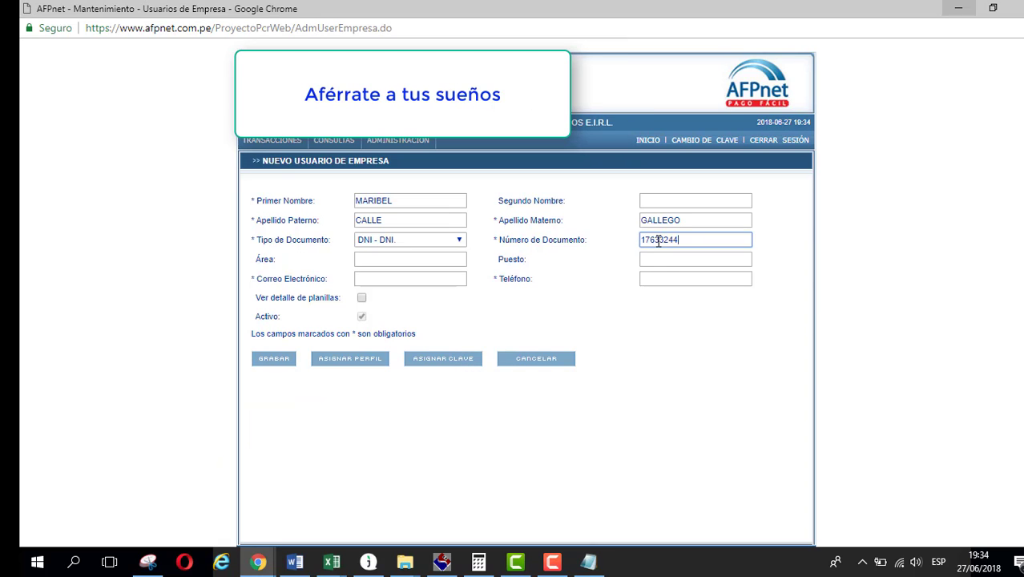
Step: Set the user's area to RRHH and fill in the telephone number and e-mail address from the saved suggestions
{"action": "left_click", "coordinate": [419, 259]}
{"action": "left_click", "coordinate": [391, 293]}
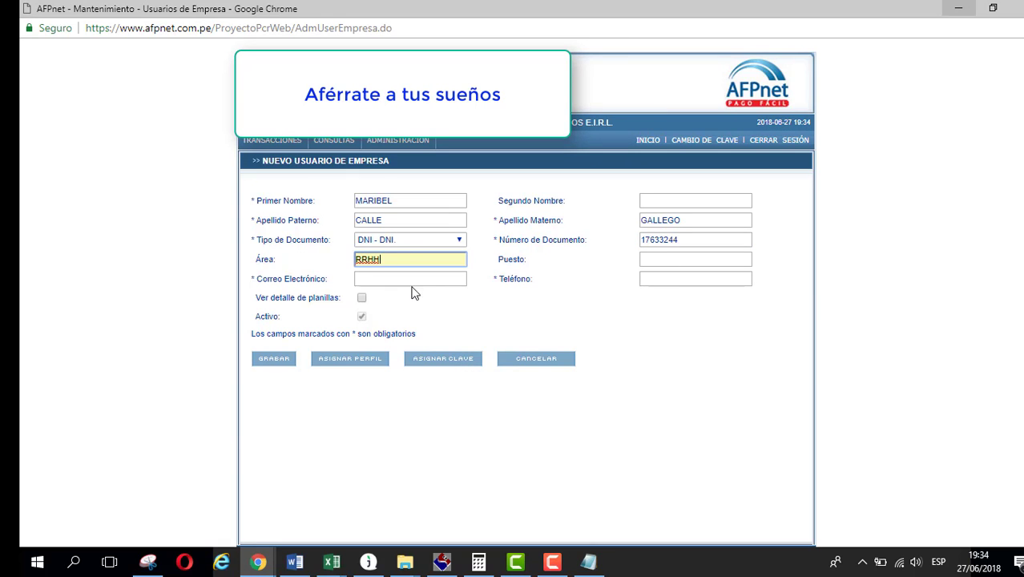
{"action": "left_click", "coordinate": [669, 260]}
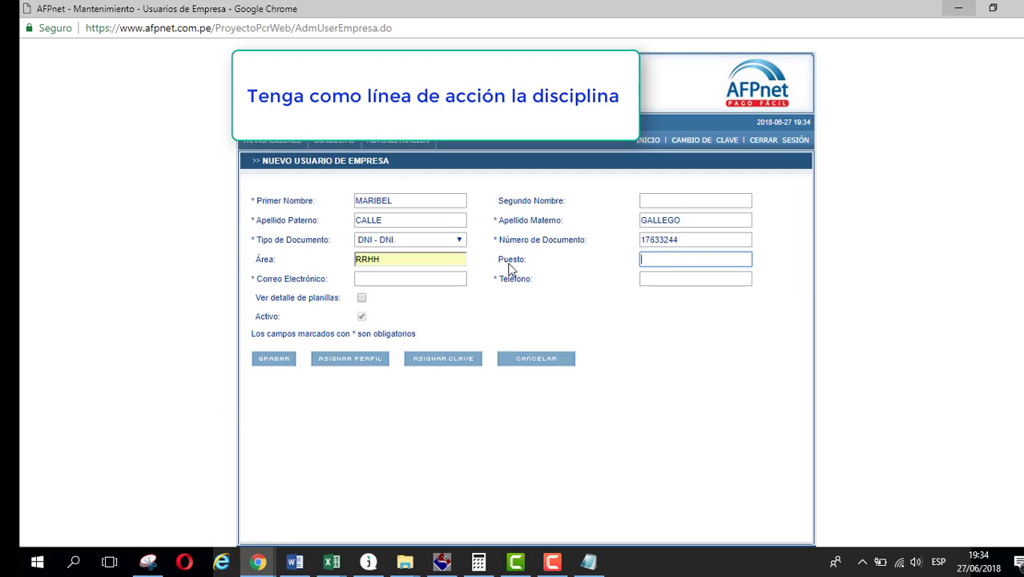
{"action": "left_click", "coordinate": [662, 275]}
{"action": "left_click", "coordinate": [664, 293]}
{"action": "left_click", "coordinate": [429, 276]}
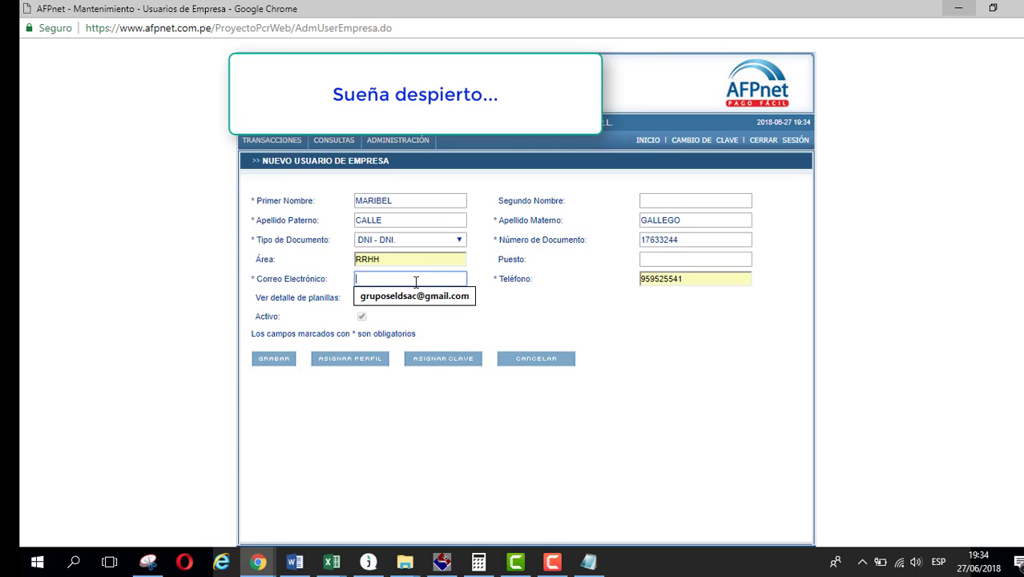
{"action": "left_click", "coordinate": [418, 293]}
{"action": "left_click", "coordinate": [484, 315]}
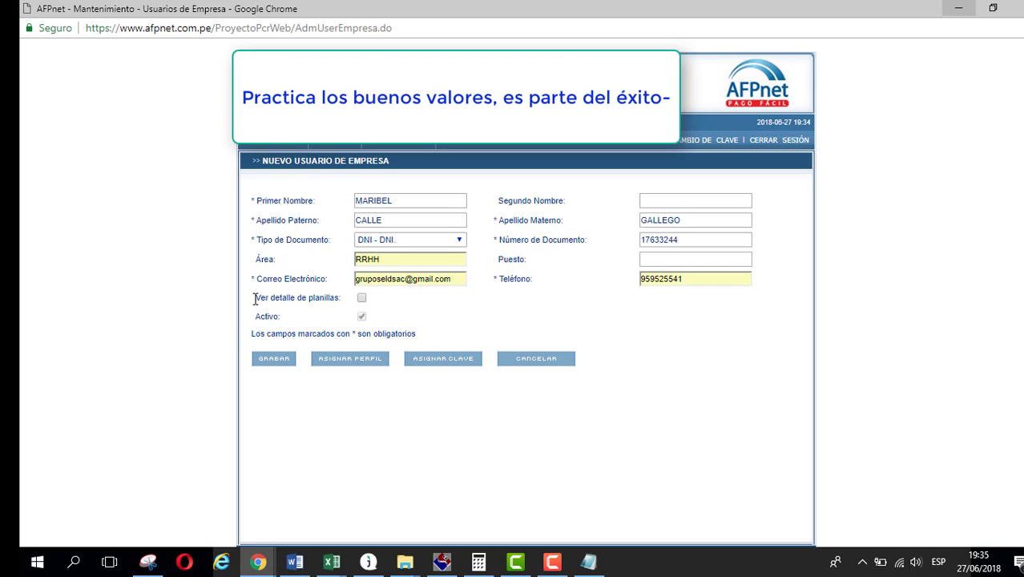
Step: Enable the Ver detalle de planillas option and save the new company user
{"action": "left_click_drag", "start_coordinate": [255, 298], "coordinate": [336, 298]}
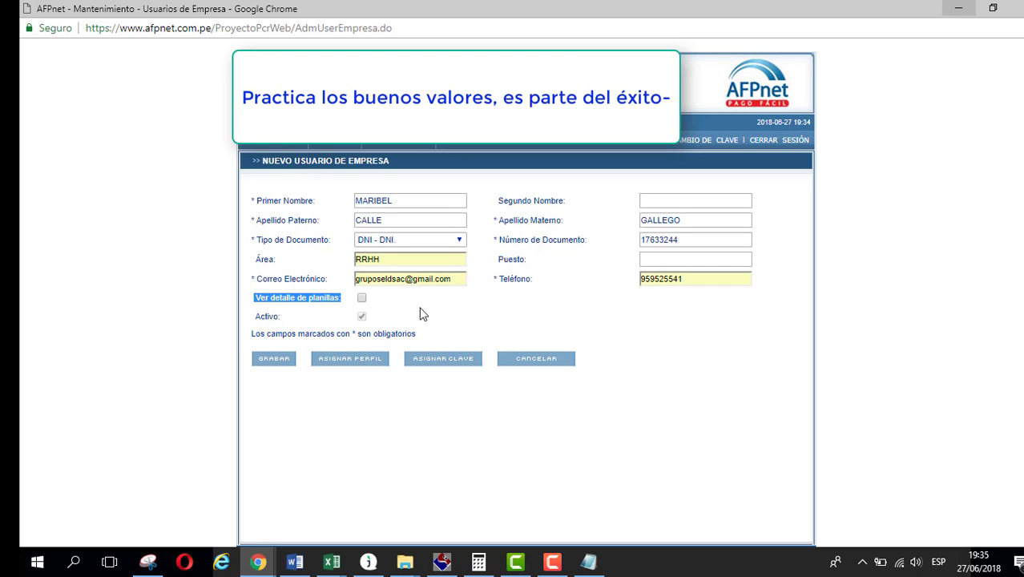
{"action": "left_click", "coordinate": [391, 298]}
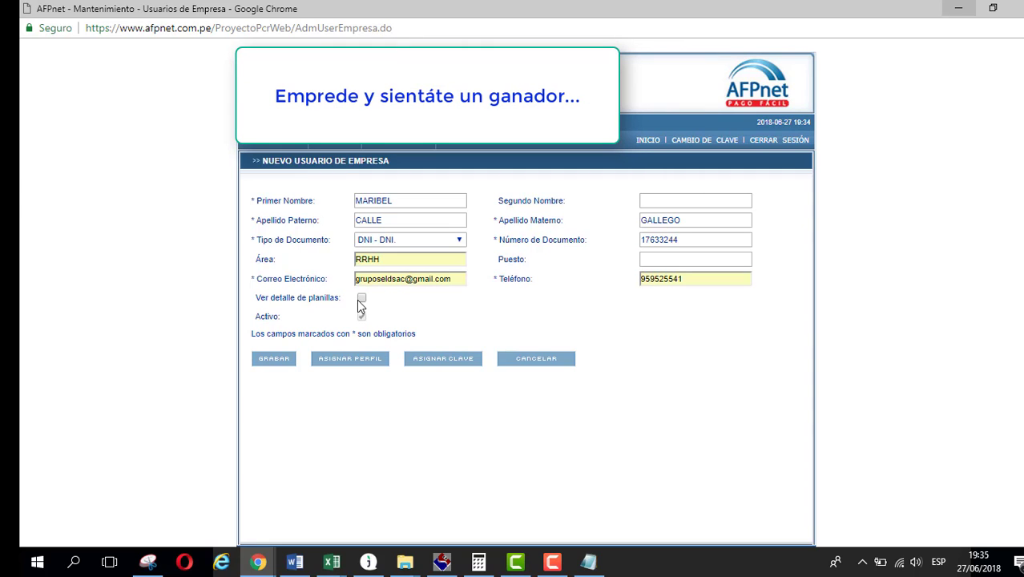
{"action": "left_click", "coordinate": [361, 298]}
{"action": "left_click", "coordinate": [274, 358]}
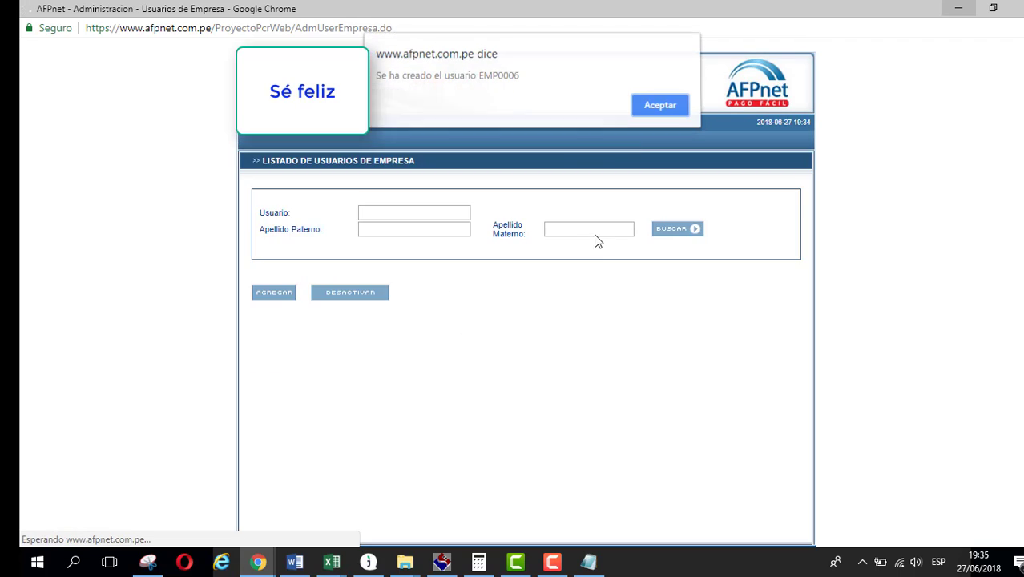
Step: Note the assigned user code in Notepad on a new "Usuario:" line below the person's name, and accept the creation message
{"action": "left_click", "coordinate": [588, 561]}
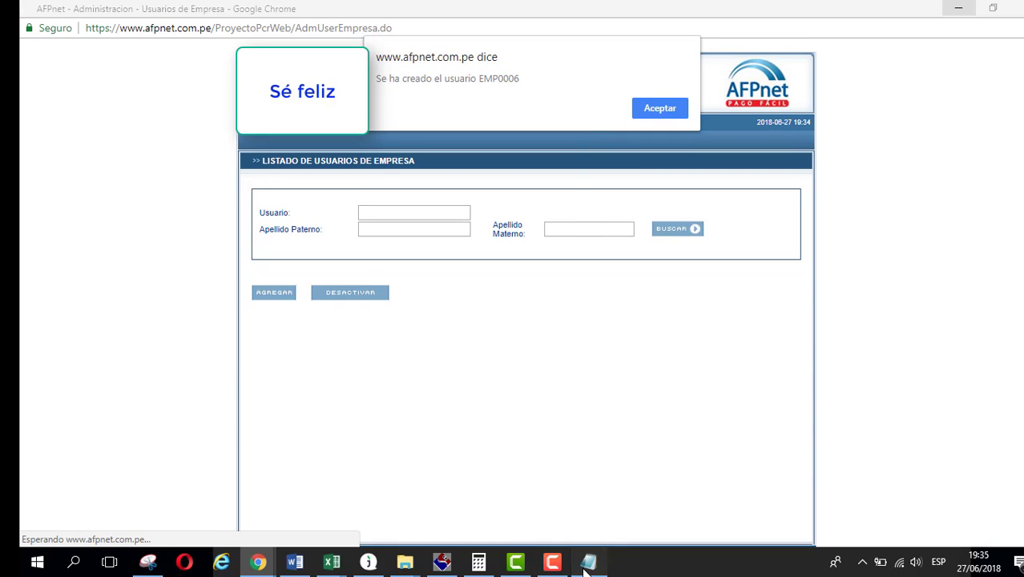
{"action": "left_click", "coordinate": [362, 442]}
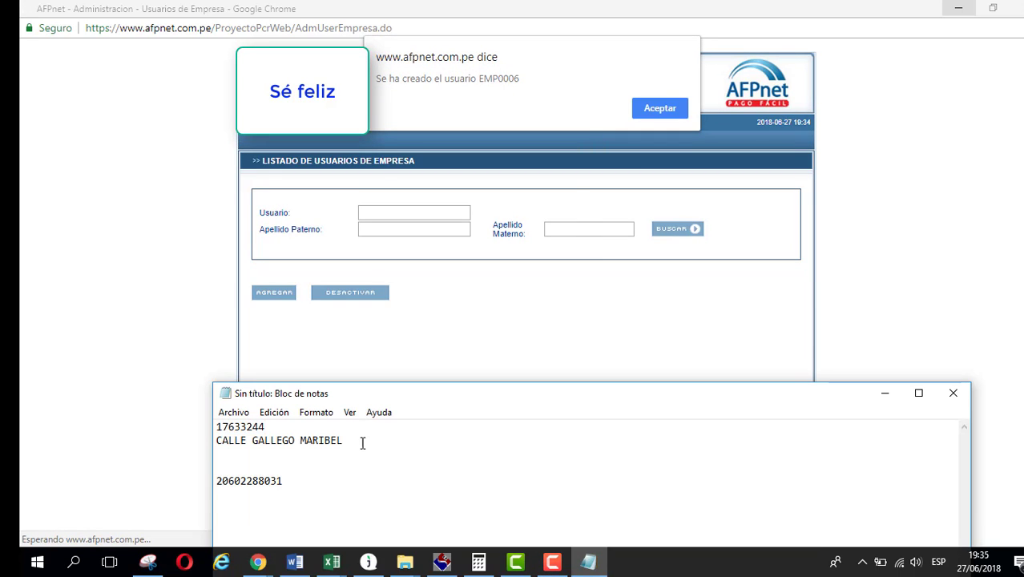
{"action": "key", "text": "Return"}
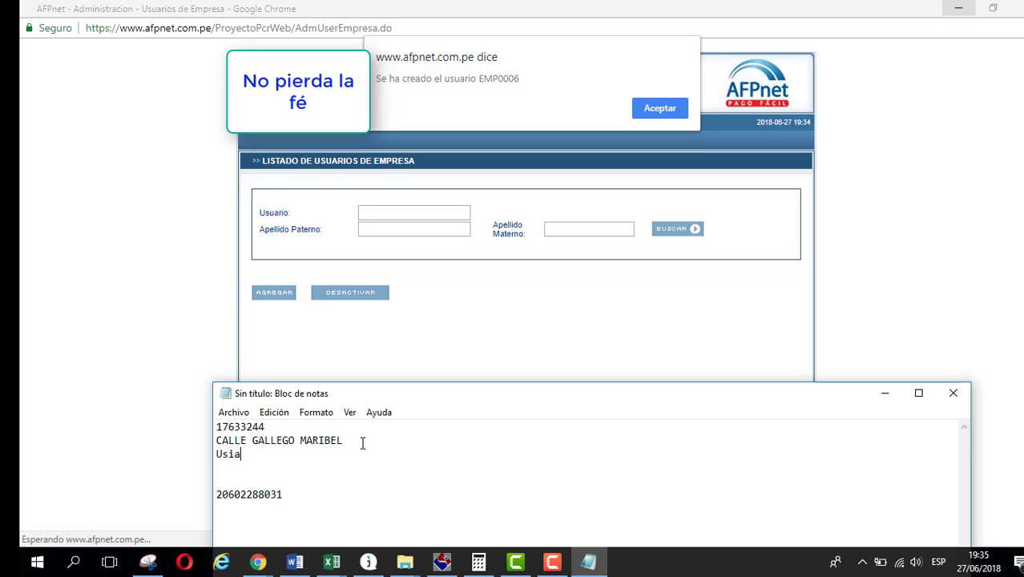
{"action": "type", "text": "Usuario"}
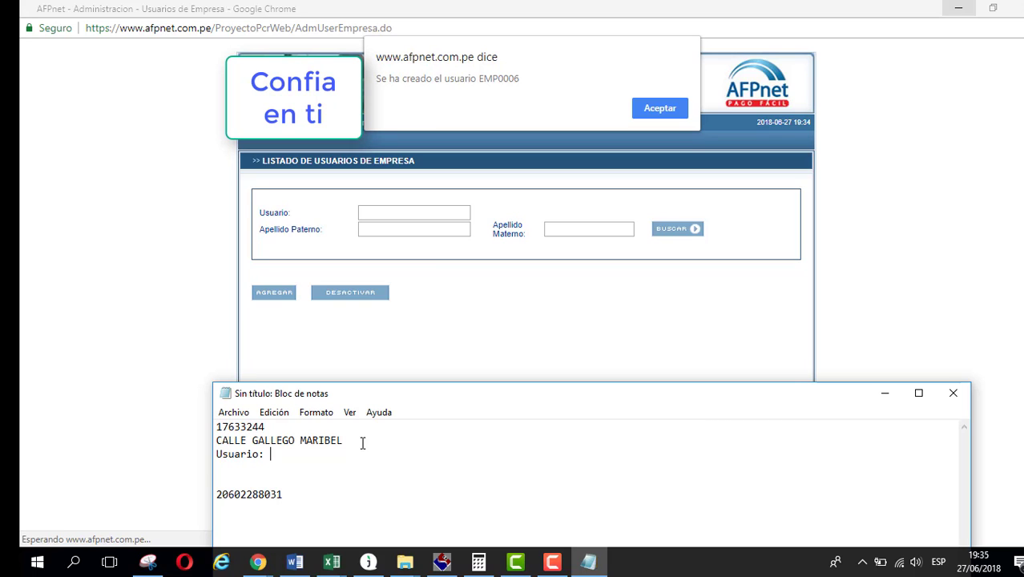
{"action": "type", "text": ": EMP"}
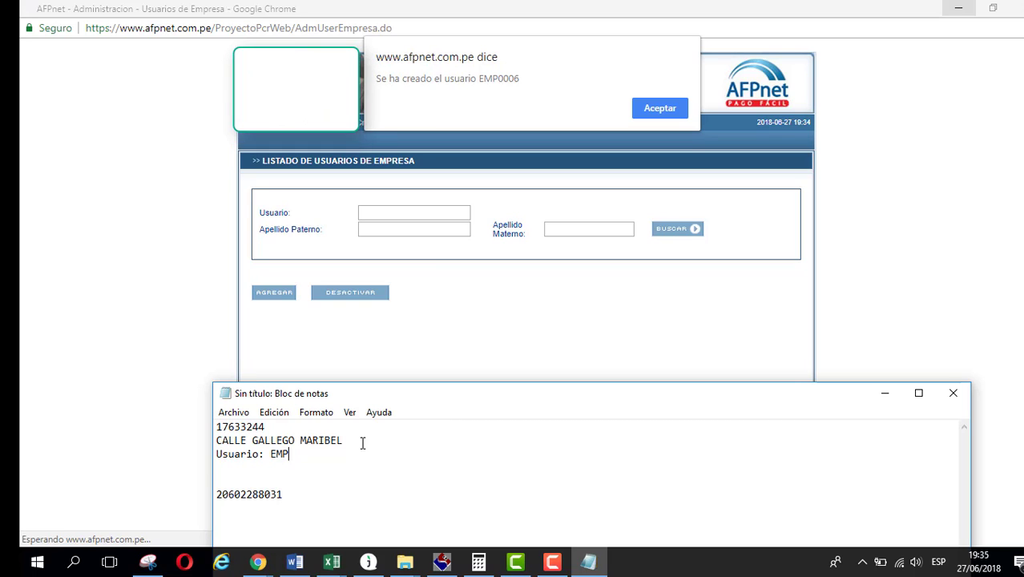
{"action": "type", "text": "006"}
{"action": "key", "text": "Return"}
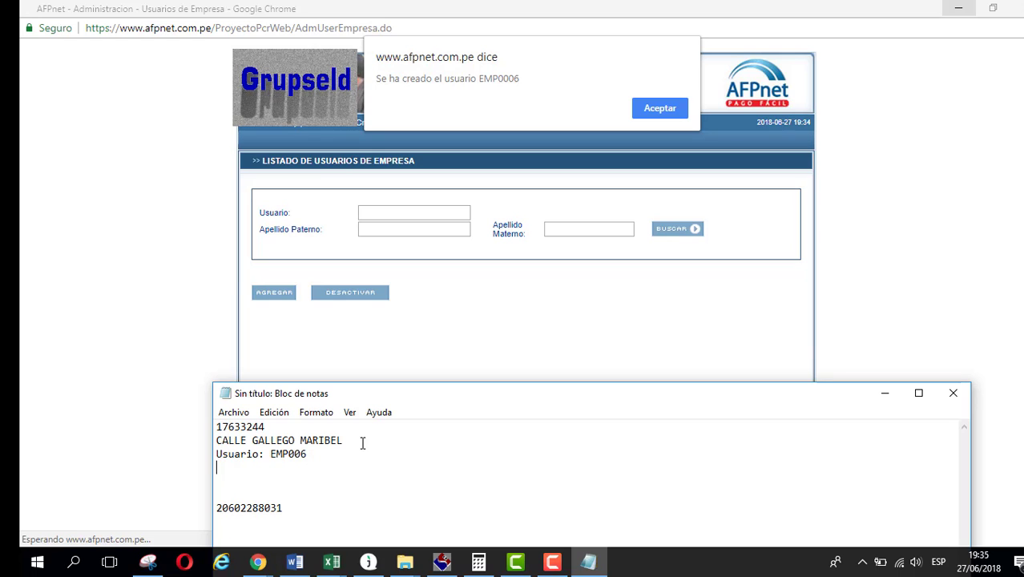
{"action": "left_click", "coordinate": [660, 108]}
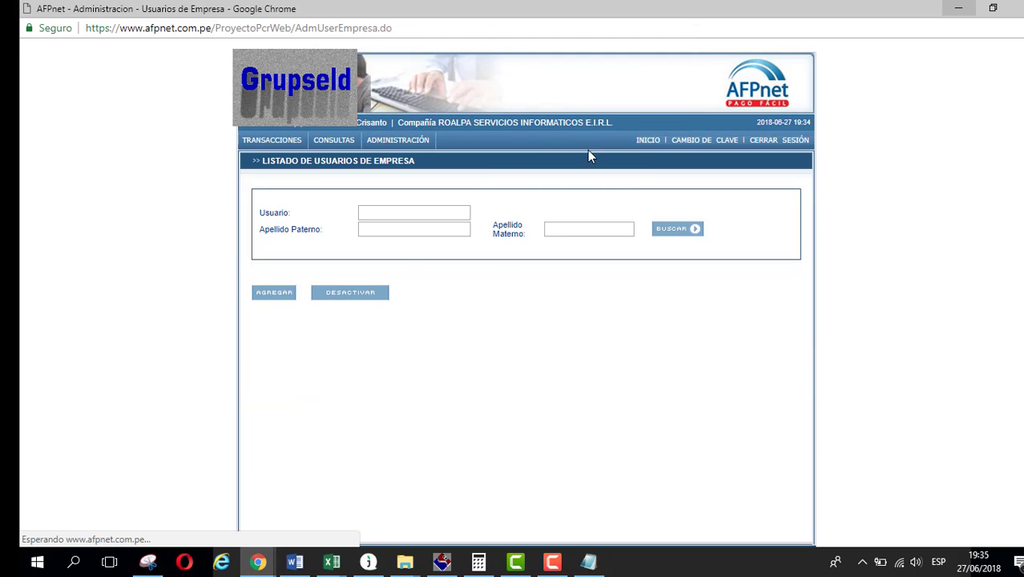
Step: List all company users without filters and open the profile assignment of the newly created user
{"action": "left_click", "coordinate": [675, 232]}
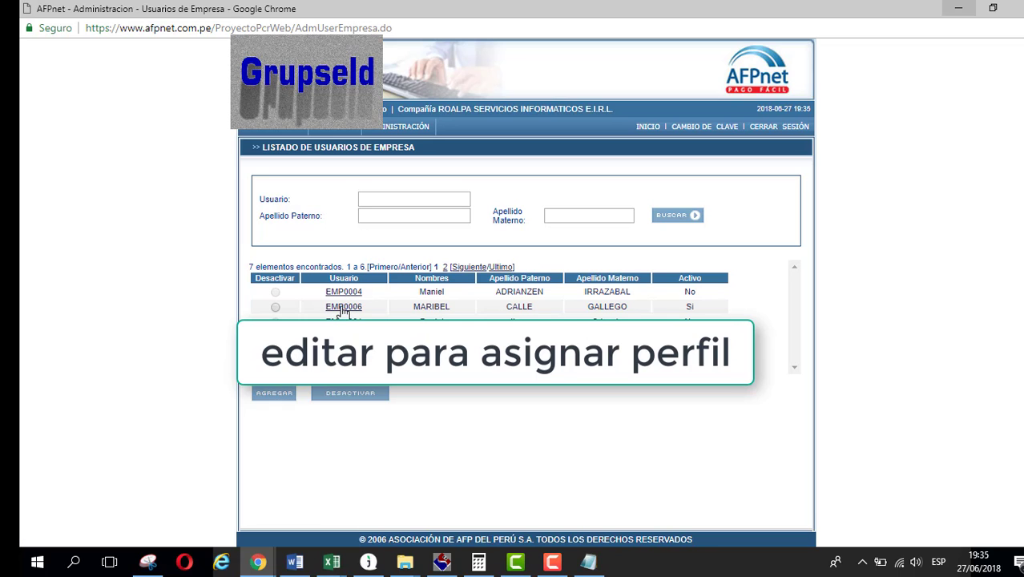
{"action": "left_click", "coordinate": [342, 308]}
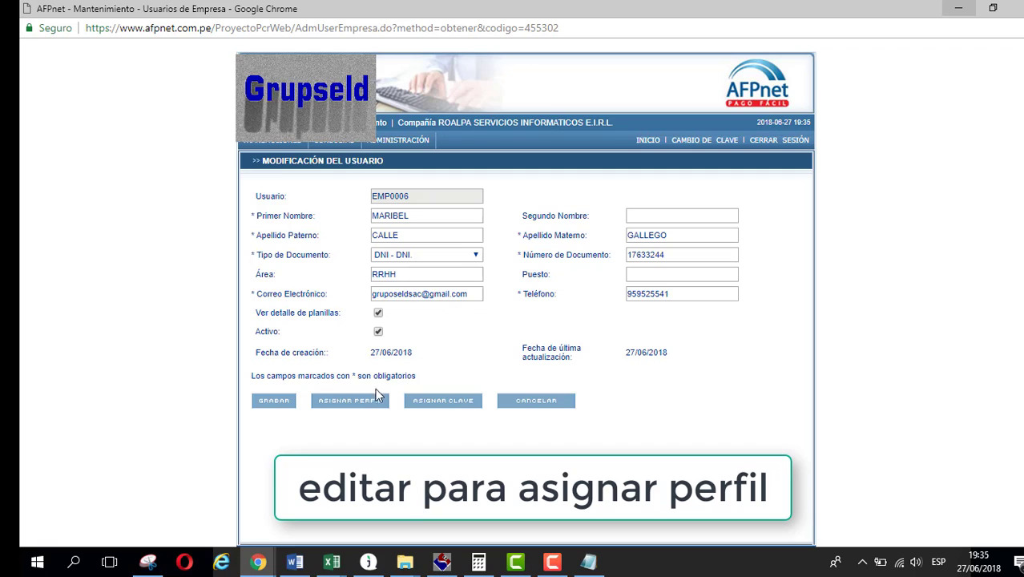
{"action": "left_click", "coordinate": [337, 406]}
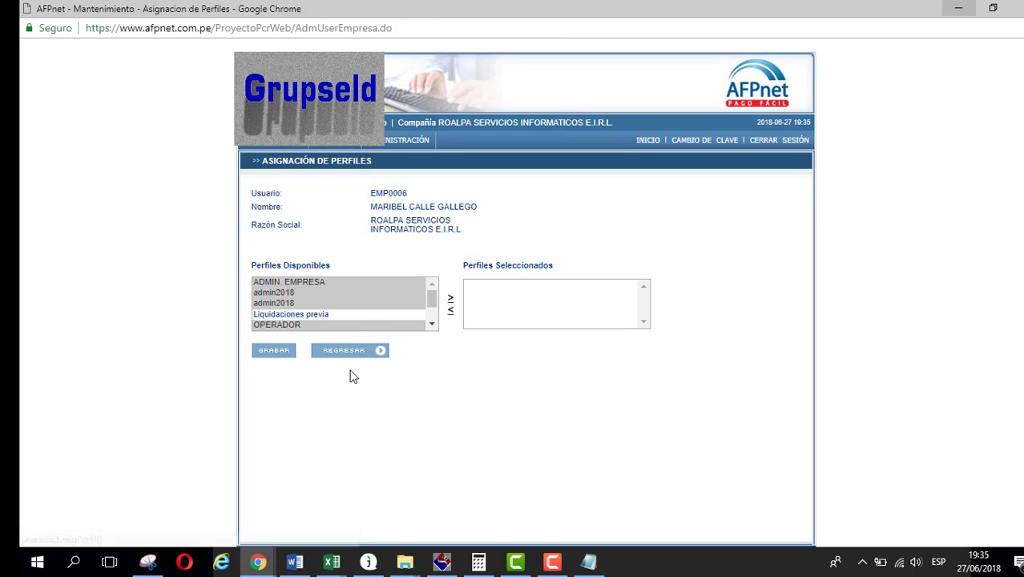
Step: Assign only the Liquidaciones previa profile to the user and save the assignment
{"action": "left_click", "coordinate": [307, 315]}
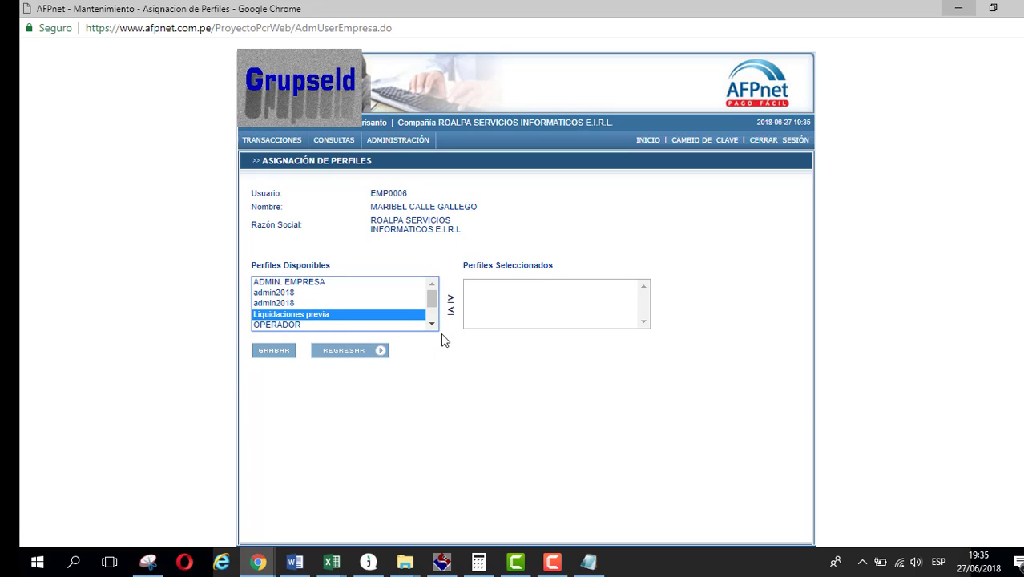
{"action": "left_click", "coordinate": [452, 310]}
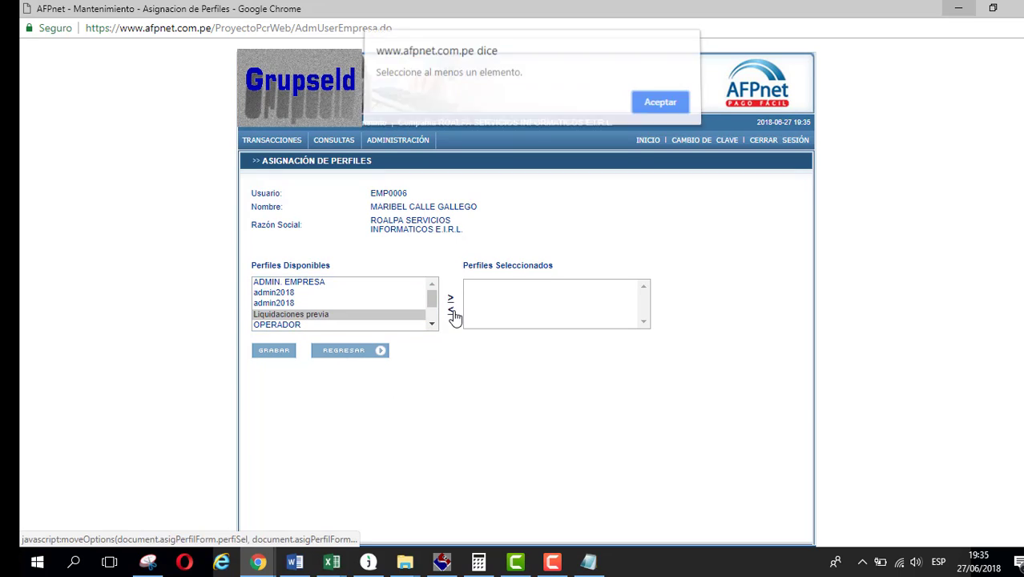
{"action": "left_click", "coordinate": [670, 117]}
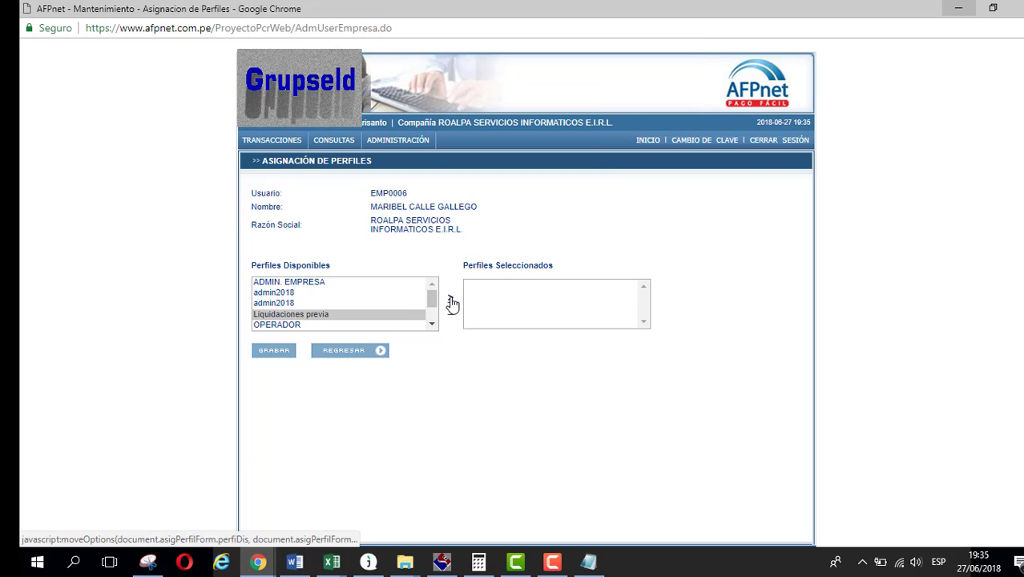
{"action": "left_click", "coordinate": [451, 300]}
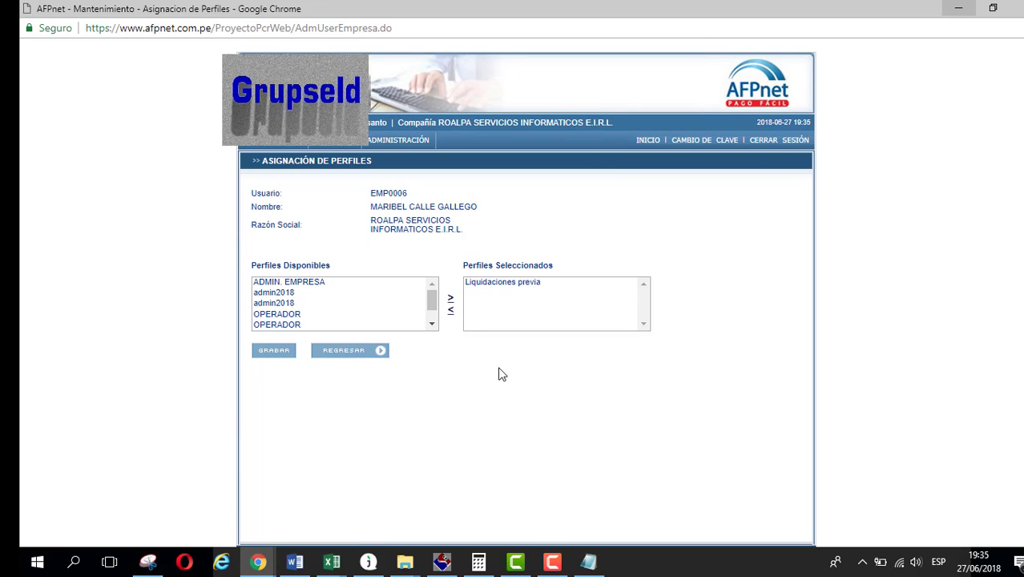
{"action": "left_click", "coordinate": [273, 351]}
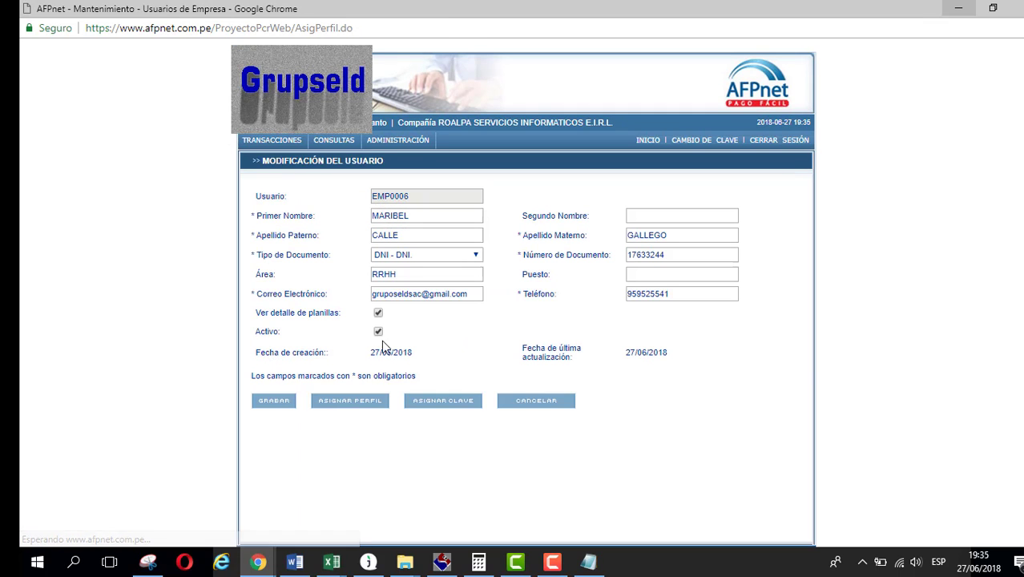
Step: Set the user's access password in the Clave and Confirmación de Clave fields, save the user record and log out
{"action": "left_click", "coordinate": [452, 407]}
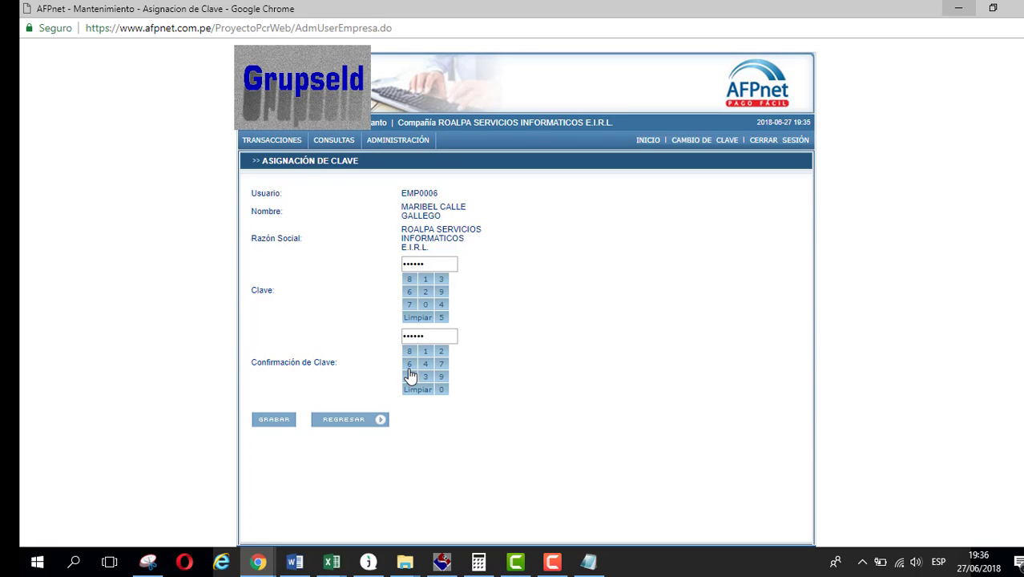
{"action": "left_click", "coordinate": [277, 423]}
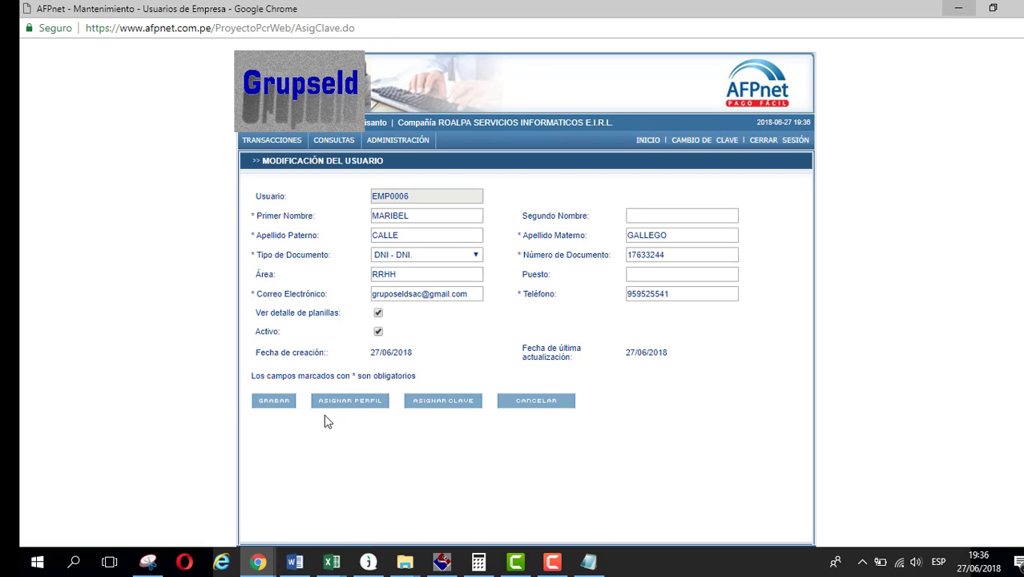
{"action": "left_click", "coordinate": [274, 405]}
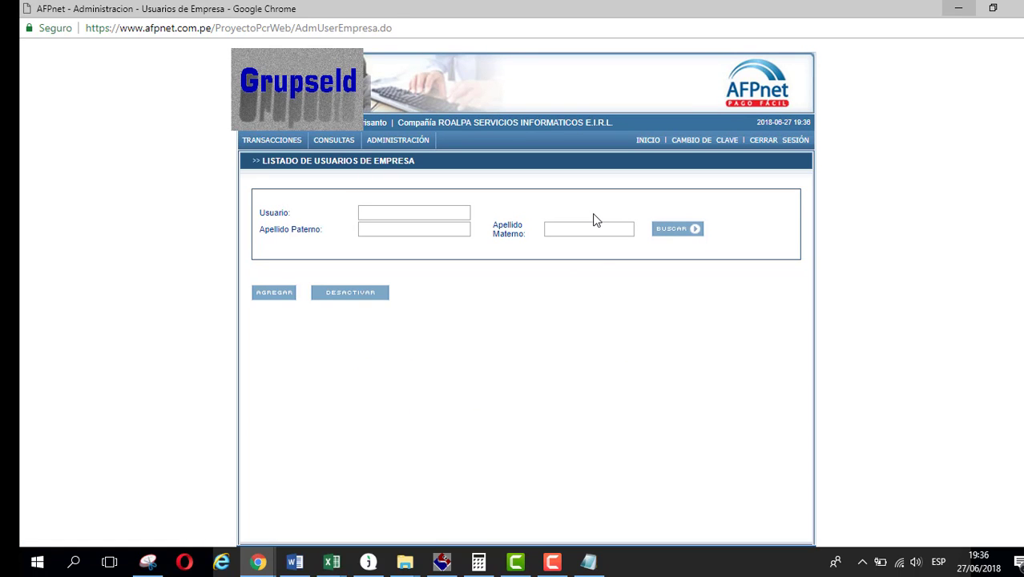
{"action": "left_click", "coordinate": [770, 149]}
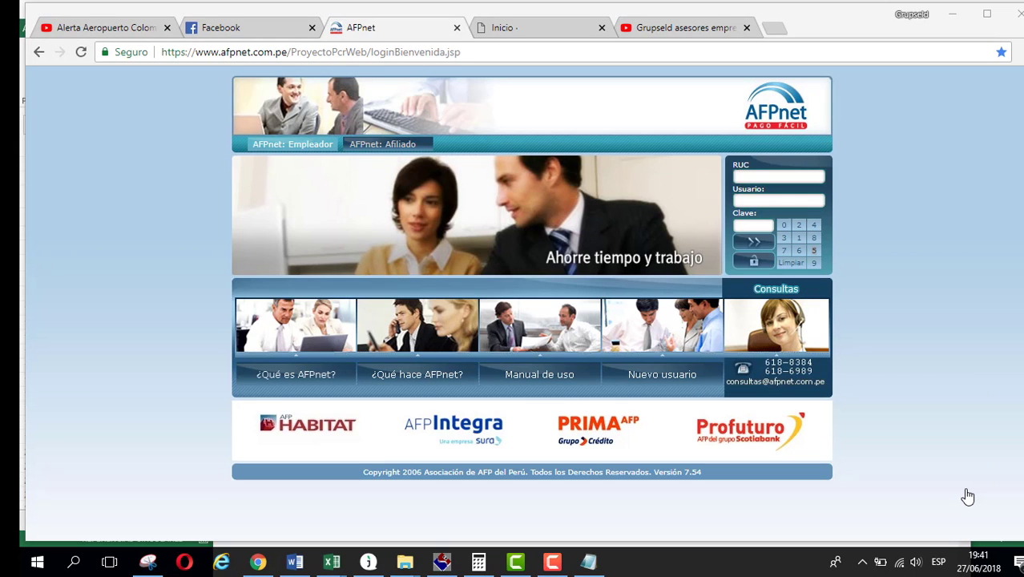
Step: Copy the company's RUC number from the Notepad notes into the RUC field of the employer login
{"action": "left_click", "coordinate": [588, 561]}
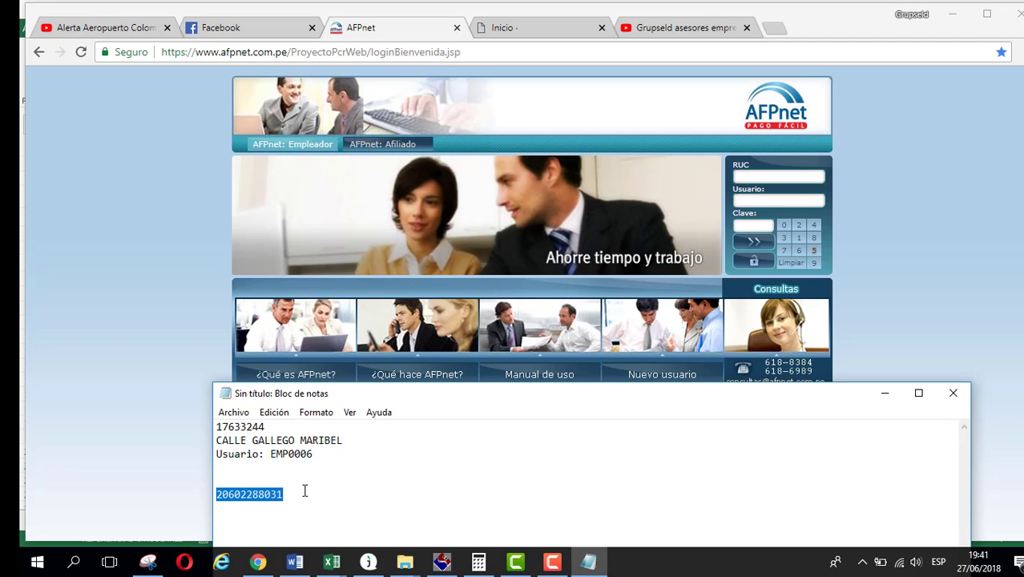
{"action": "left_click", "coordinate": [756, 178]}
{"action": "key", "text": "ctrl+v"}
{"action": "left_click", "coordinate": [763, 200]}
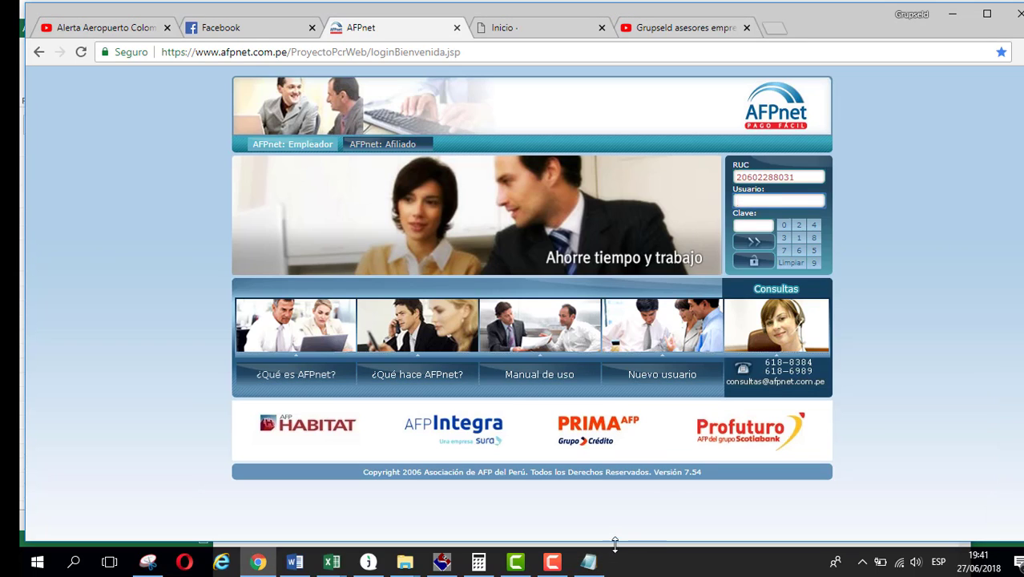
Step: Copy the new user's code from the Notepad notes into the Usuario field of the login
{"action": "left_click", "coordinate": [588, 561]}
{"action": "left_click_drag", "start_coordinate": [322, 457], "coordinate": [280, 454]}
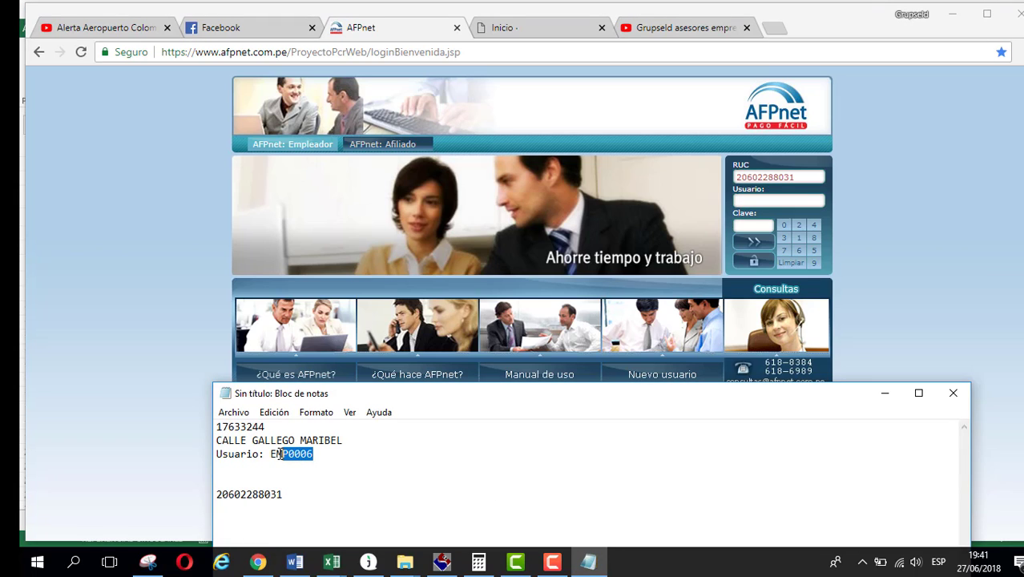
{"action": "key", "text": "ctrl+c"}
{"action": "left_click", "coordinate": [763, 200]}
{"action": "key", "text": "ctrl+v"}
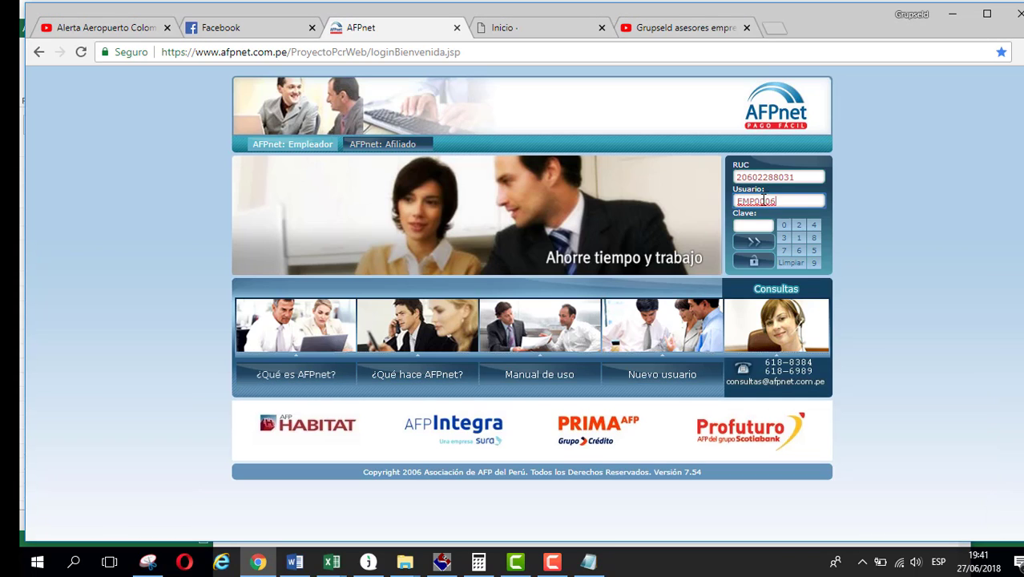
Step: Enter the new user's password in the Clave field, log in, and open the blocked portal pop-up in a maximized window
{"action": "double_click", "coordinate": [814, 250]}
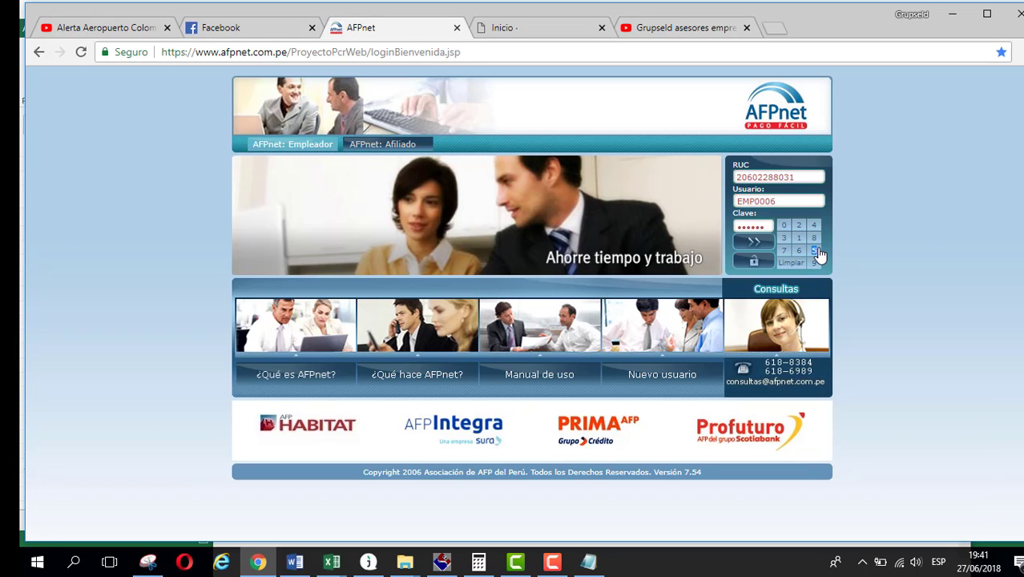
{"action": "left_click", "coordinate": [757, 242]}
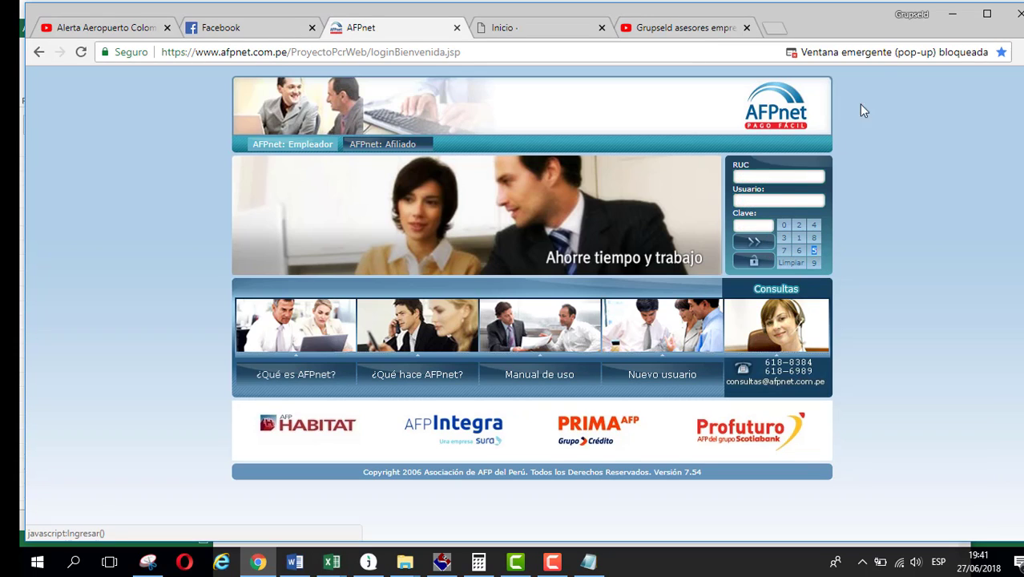
{"action": "left_click", "coordinate": [886, 51]}
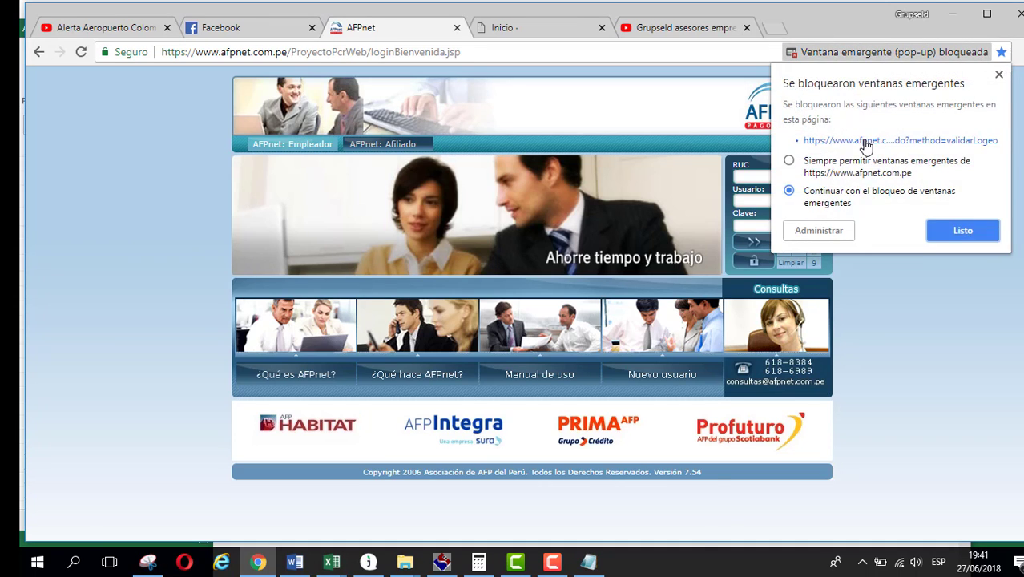
{"action": "left_click", "coordinate": [863, 141]}
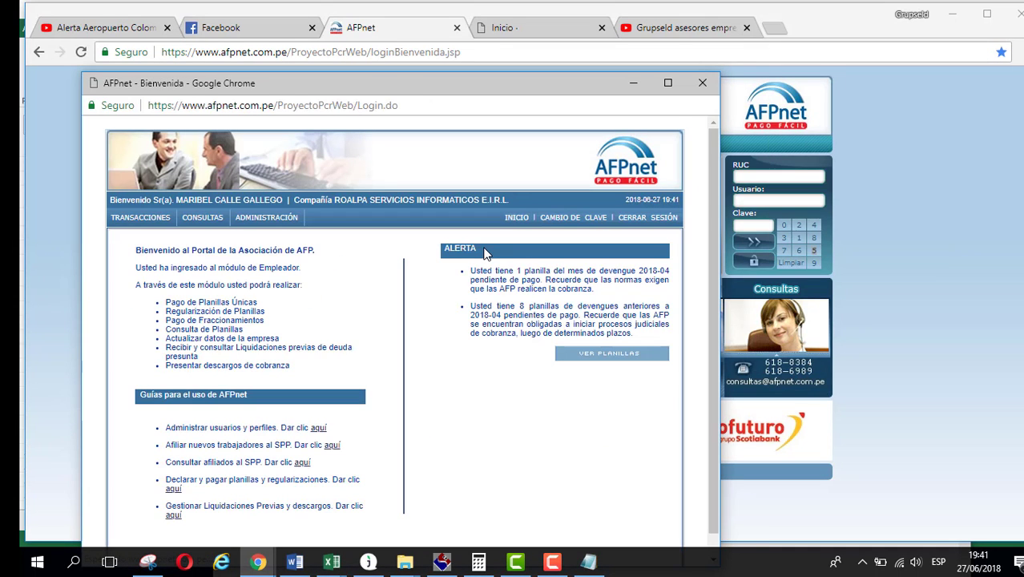
{"action": "left_click", "coordinate": [667, 83]}
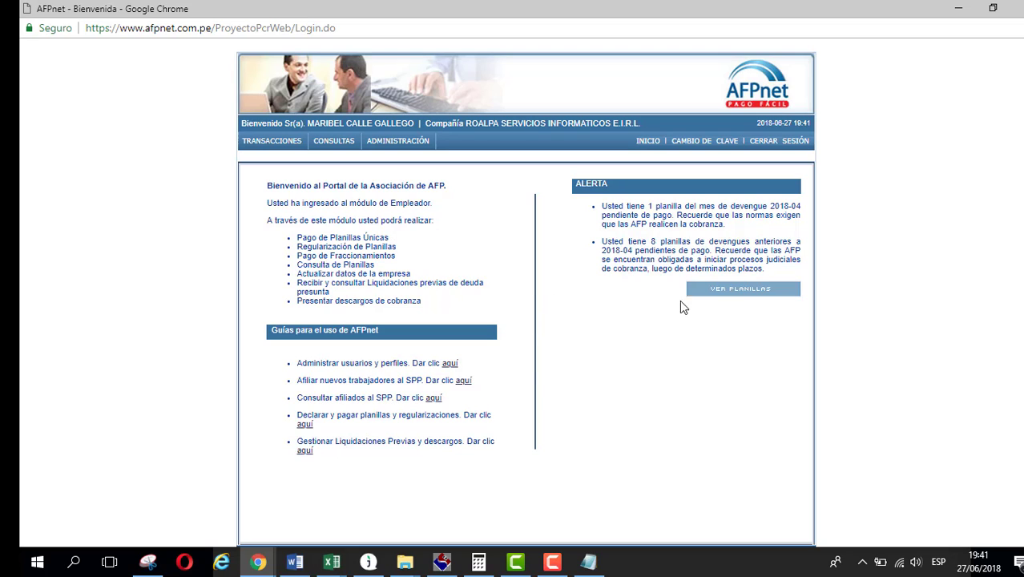
Step: Open the Liquidaciones Previas query and search for liquidations with the status En Proceso
{"action": "mouse_move", "coordinate": [289, 140]}
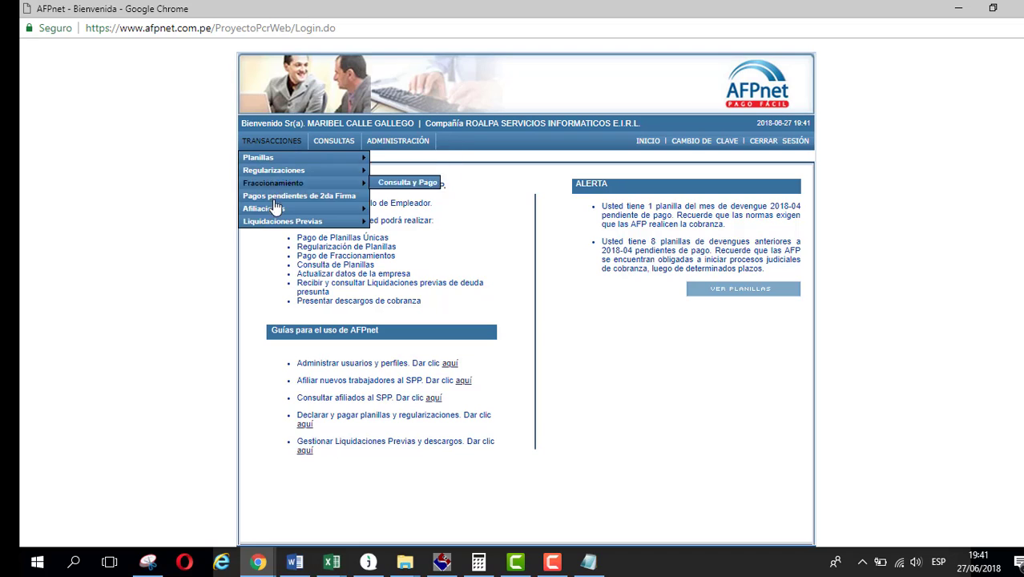
{"action": "mouse_move", "coordinate": [274, 224]}
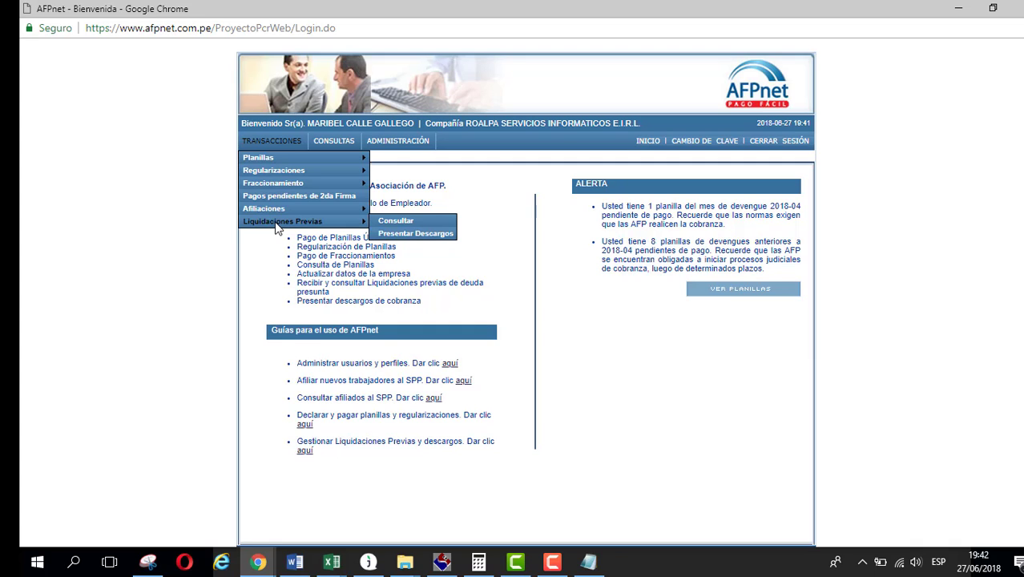
{"action": "left_click", "coordinate": [401, 223]}
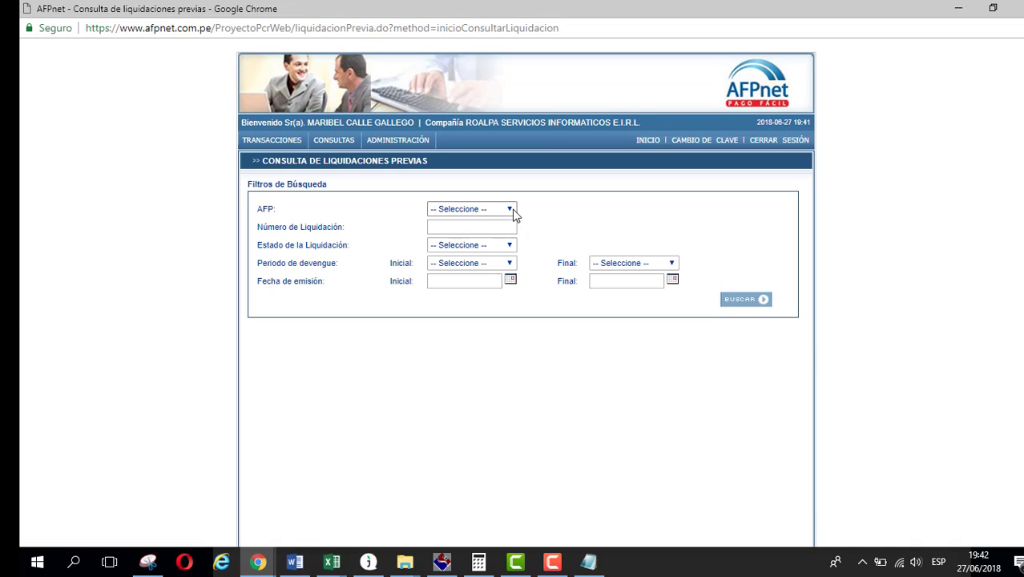
{"action": "left_click", "coordinate": [512, 210]}
{"action": "left_click", "coordinate": [515, 215]}
{"action": "left_click", "coordinate": [506, 247]}
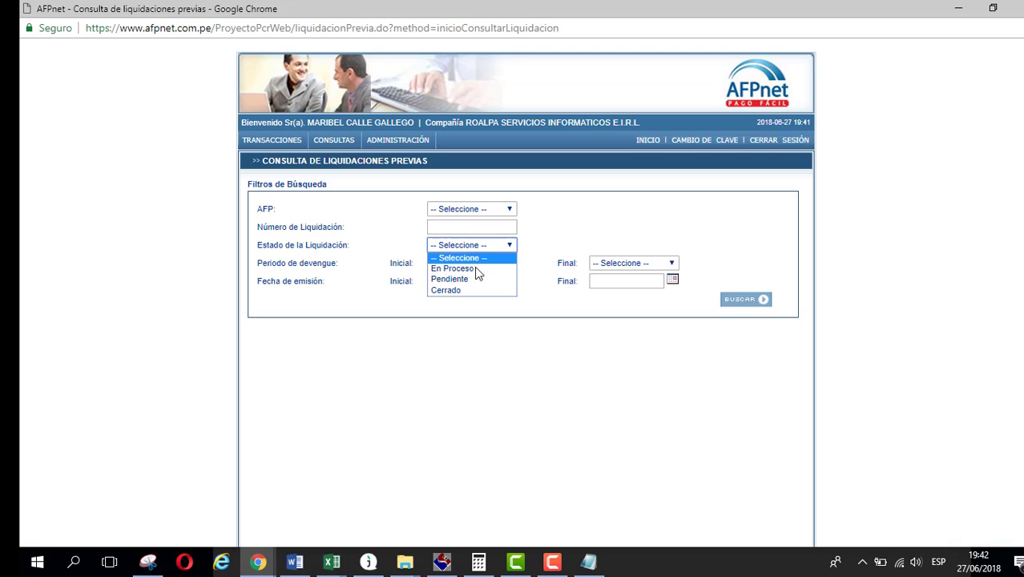
{"action": "left_click", "coordinate": [476, 270]}
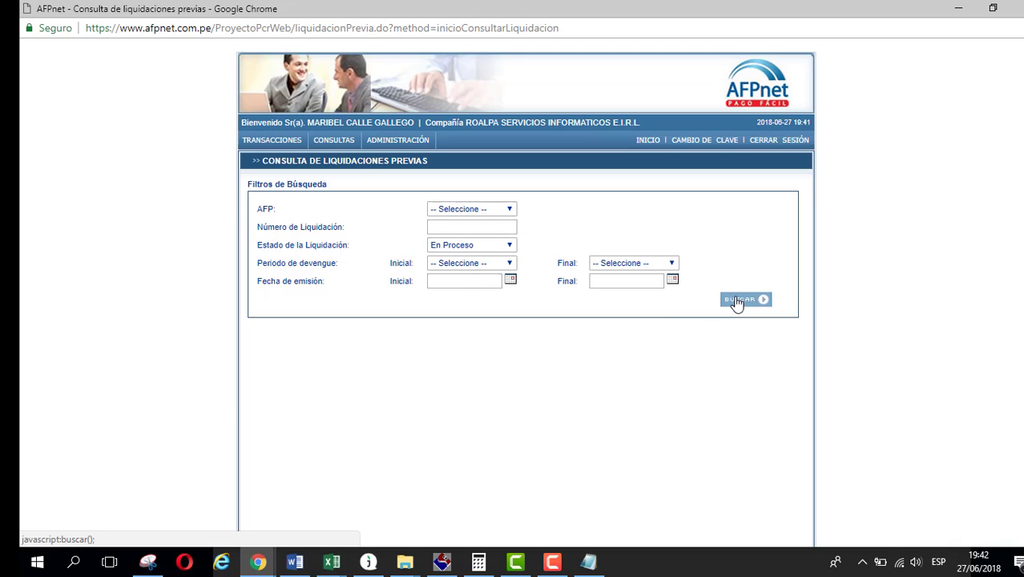
{"action": "left_click", "coordinate": [736, 301]}
Step: Search the Liquidaciones Previas for those with the status Pendiente
{"action": "left_click", "coordinate": [512, 247]}
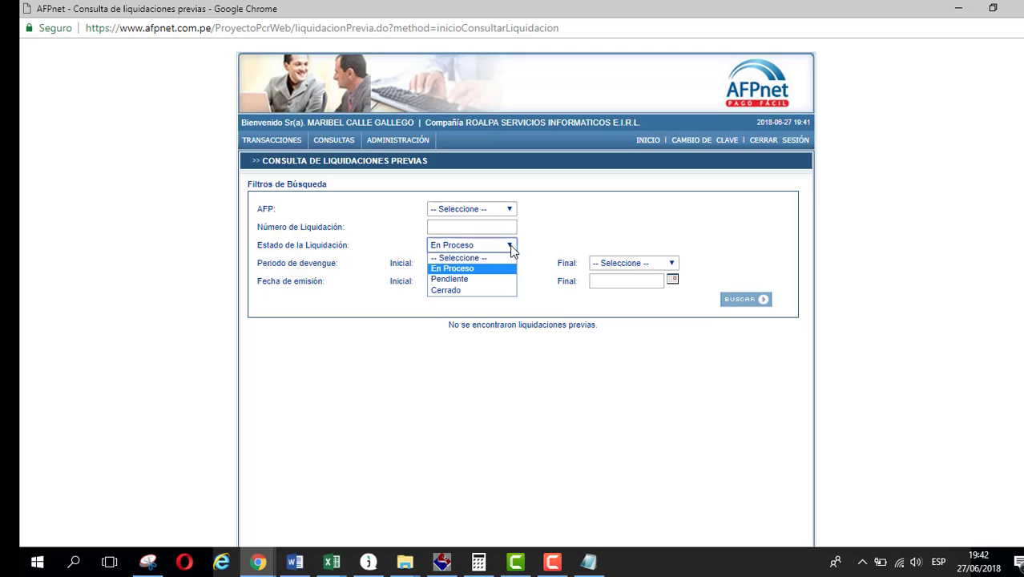
{"action": "left_click", "coordinate": [476, 278]}
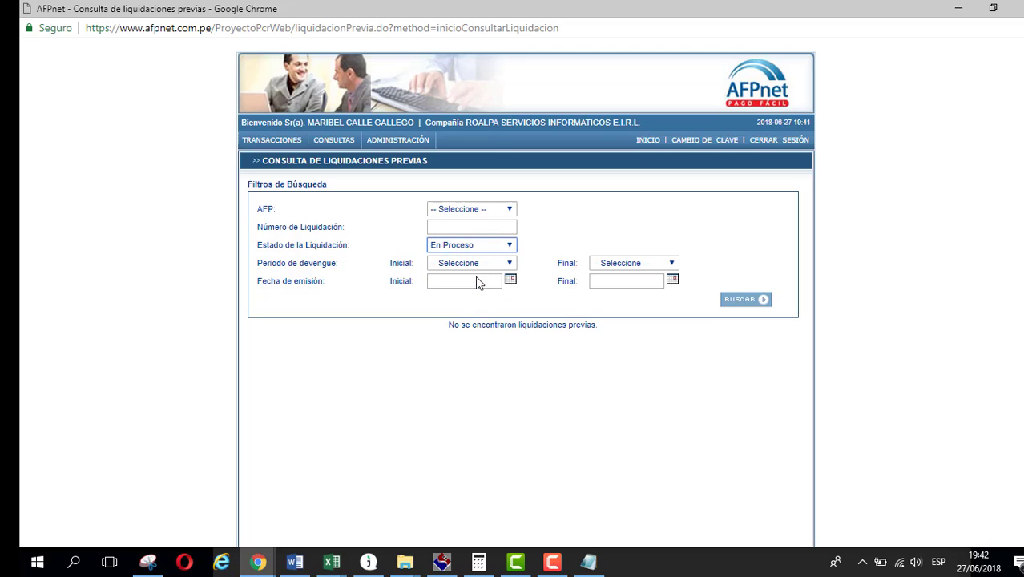
{"action": "left_click", "coordinate": [732, 301]}
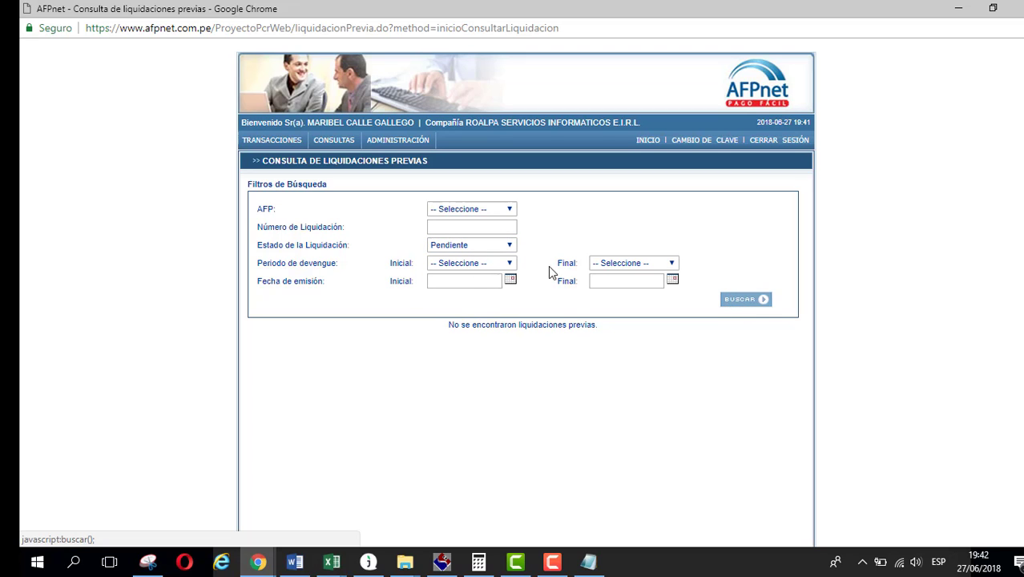
Step: Search the Liquidaciones Previas for those with the status Cerrado
{"action": "left_click", "coordinate": [512, 246]}
{"action": "left_click", "coordinate": [464, 289]}
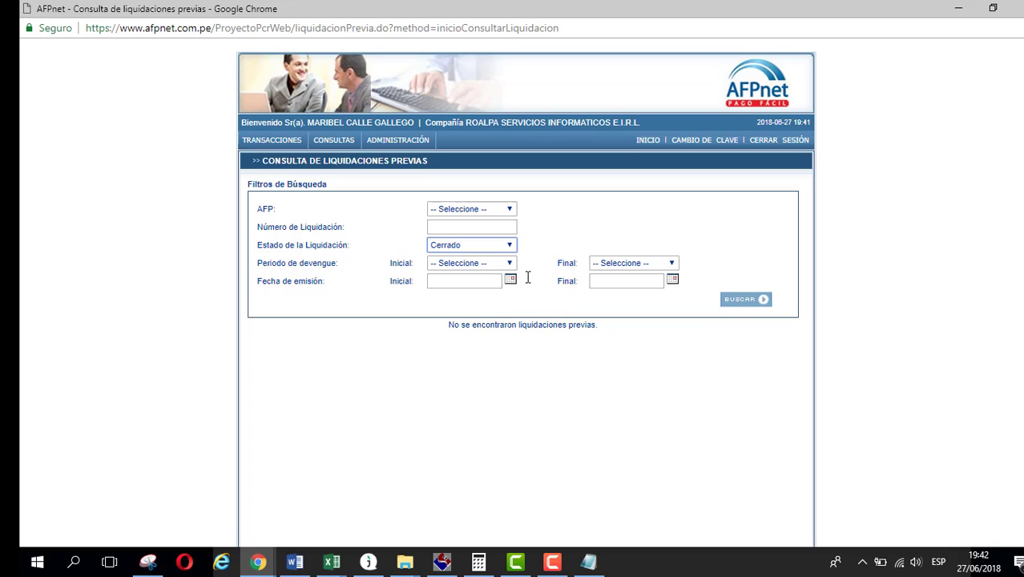
{"action": "left_click", "coordinate": [760, 296]}
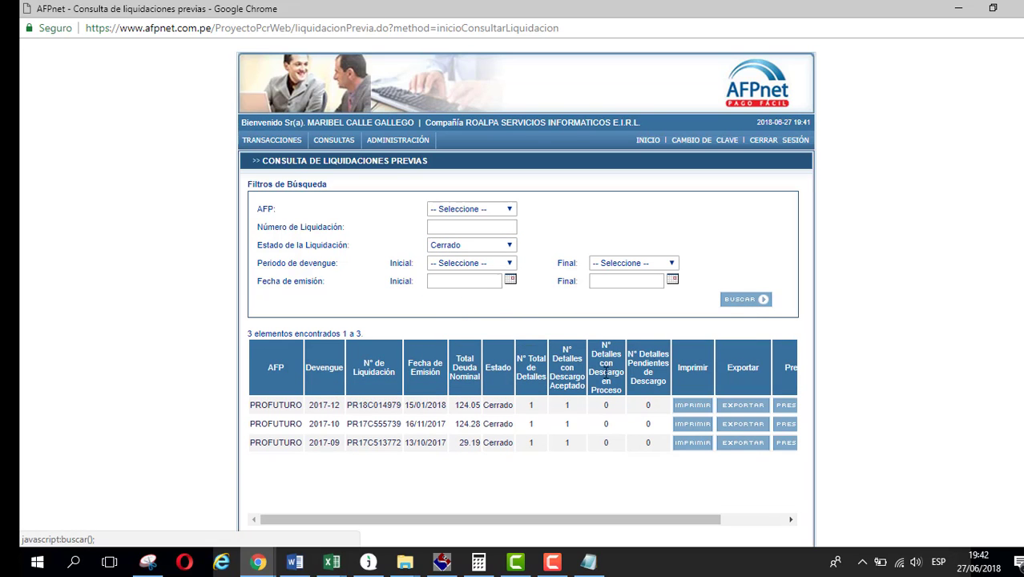
Step: Examine the AFP, accrual period, liquidation number, debt and status of each closed liquidation in the results
{"action": "scroll", "coordinate": [572, 399], "scroll_direction": "down", "scroll_amount": 1}
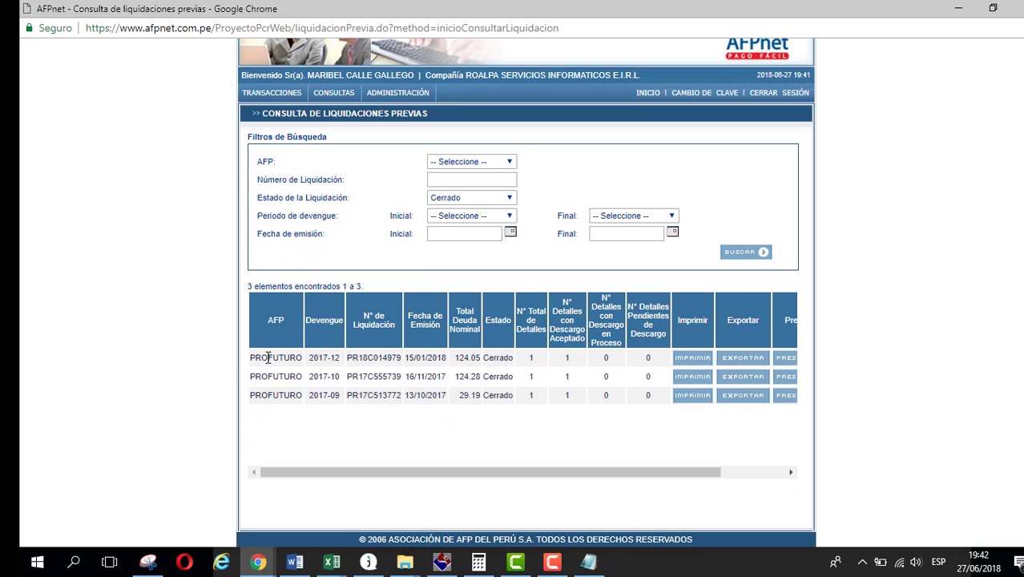
{"action": "left_click_drag", "start_coordinate": [268, 357], "coordinate": [539, 398]}
{"action": "left_click", "coordinate": [513, 402]}
{"action": "left_click_drag", "start_coordinate": [300, 395], "coordinate": [379, 401]}
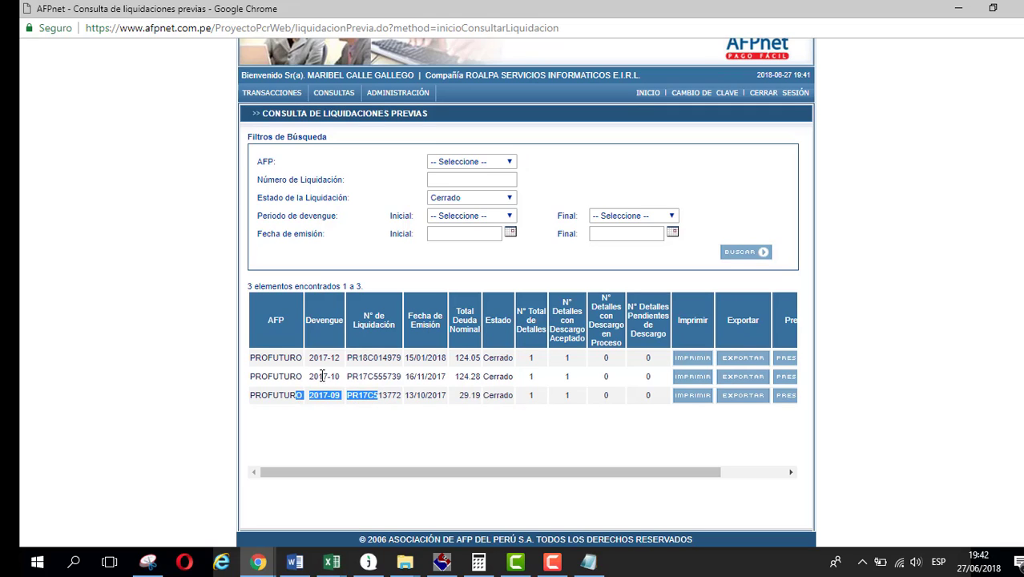
{"action": "left_click_drag", "start_coordinate": [318, 376], "coordinate": [375, 388]}
{"action": "left_click_drag", "start_coordinate": [329, 358], "coordinate": [570, 359]}
{"action": "left_click", "coordinate": [523, 420]}
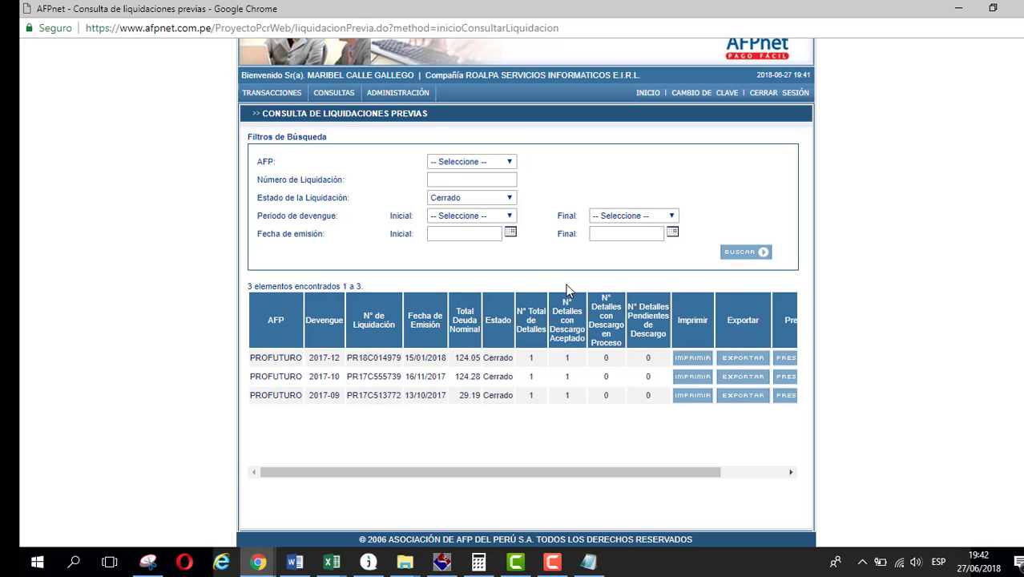
Step: Open Presentar Descargos under Liquidaciones Previas and choose to present the descargos using a file
{"action": "left_click", "coordinate": [271, 93]}
{"action": "mouse_move", "coordinate": [293, 174]}
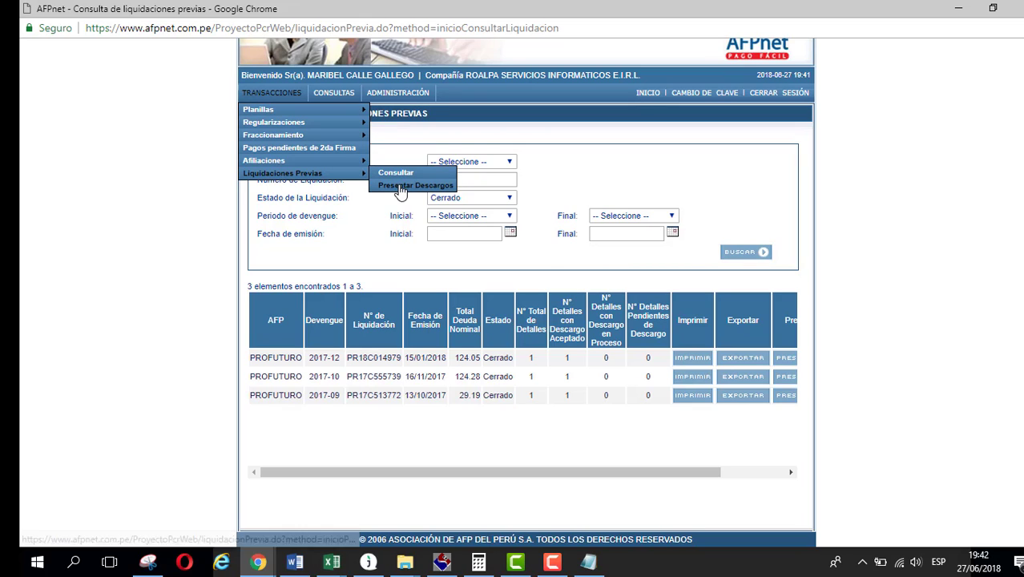
{"action": "left_click", "coordinate": [399, 186]}
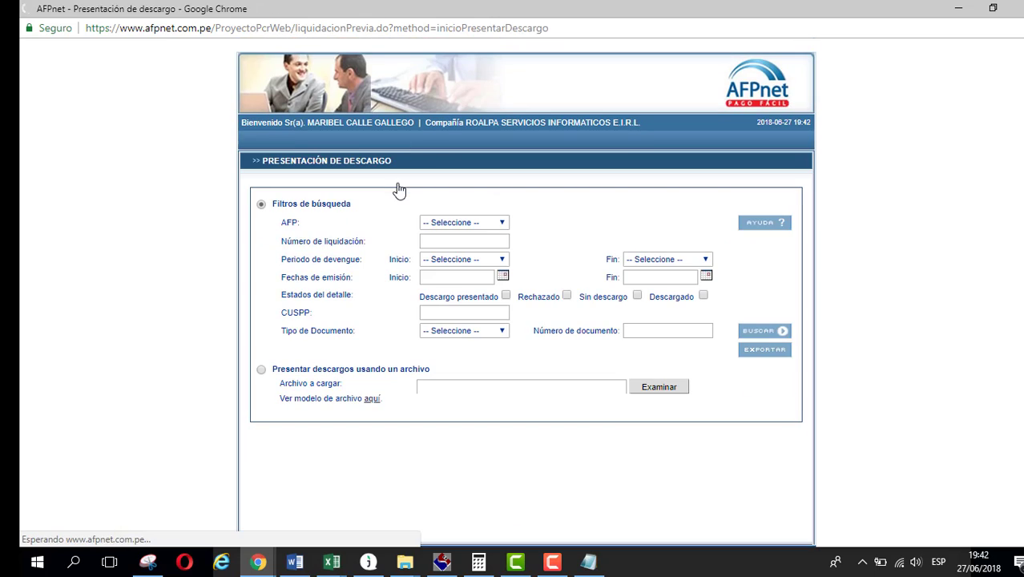
{"action": "left_click", "coordinate": [261, 371]}
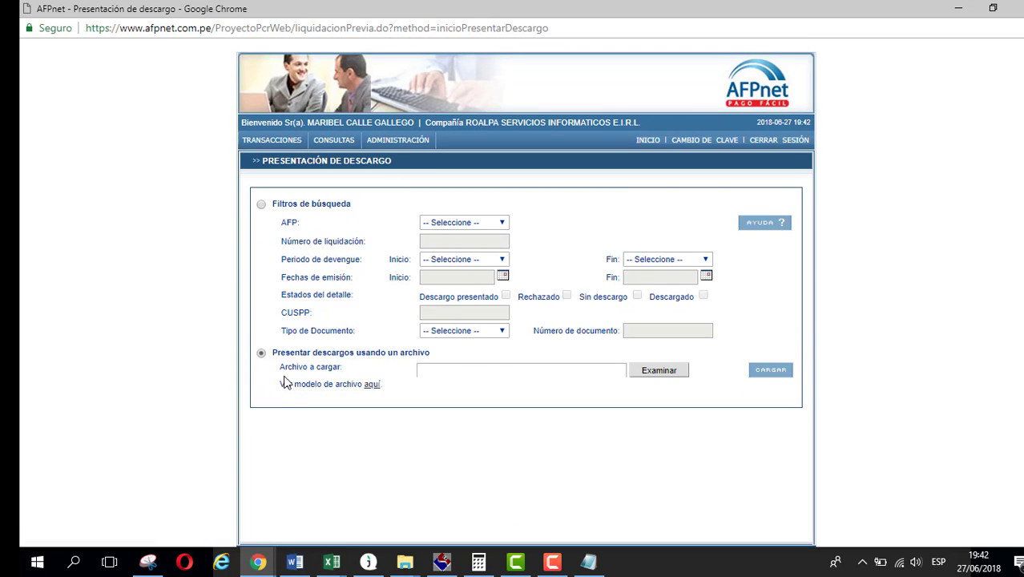
Step: Download the model file for presenting descargos, open it in Excel and enable editing
{"action": "left_click", "coordinate": [375, 386]}
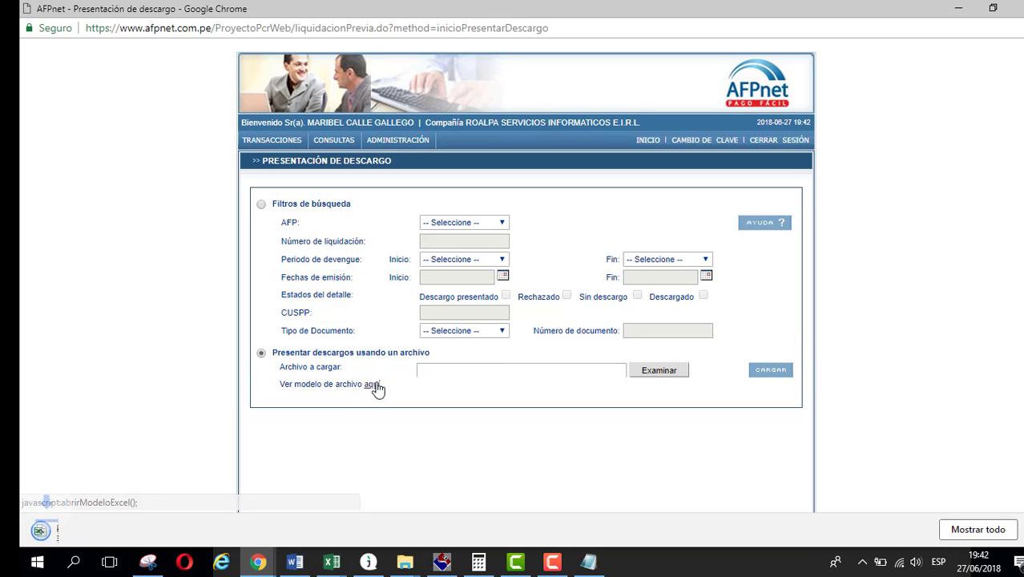
{"action": "left_click", "coordinate": [92, 530]}
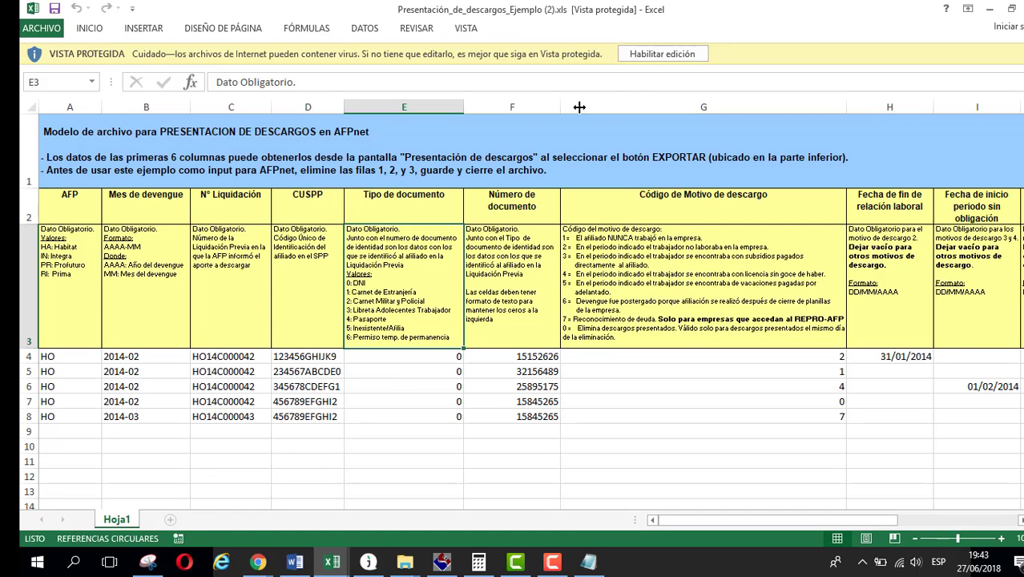
{"action": "left_click", "coordinate": [655, 54]}
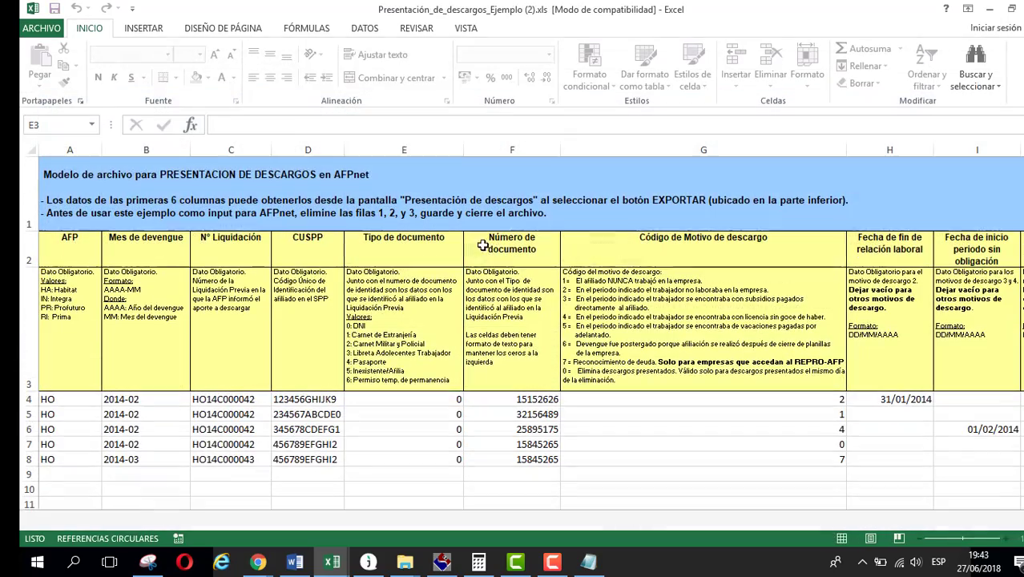
Step: Examine the model workbook's column instructions and sample rows, from AFP and Mes de devengue across to Tipo de Trabajo
{"action": "scroll", "coordinate": [305, 424], "scroll_direction": "down", "scroll_amount": 1}
{"action": "scroll", "coordinate": [322, 380], "scroll_direction": "up", "scroll_amount": 1}
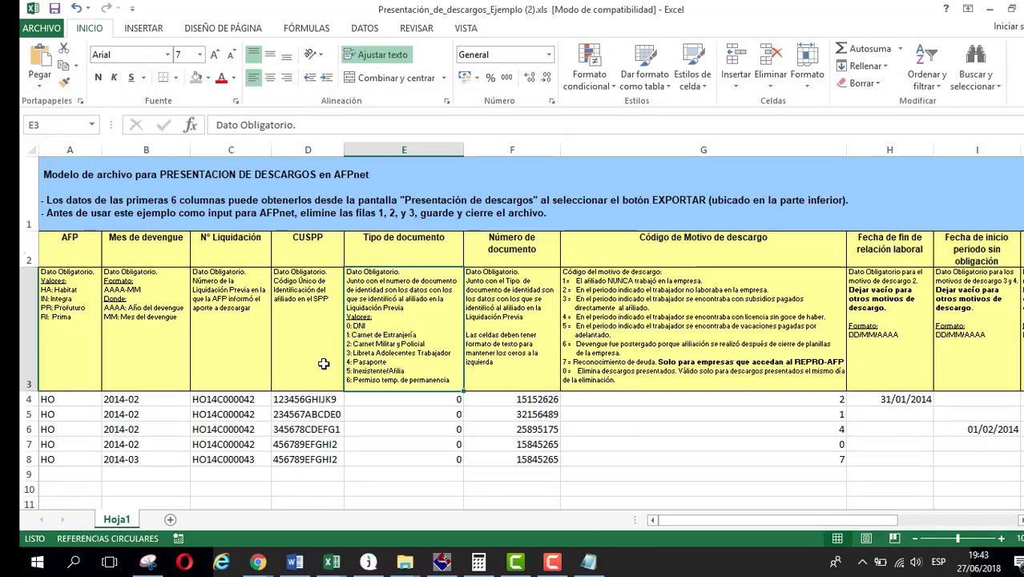
{"action": "scroll", "coordinate": [258, 324], "scroll_direction": "down", "scroll_amount": 1}
{"action": "scroll", "coordinate": [213, 351], "scroll_direction": "up", "scroll_amount": 1}
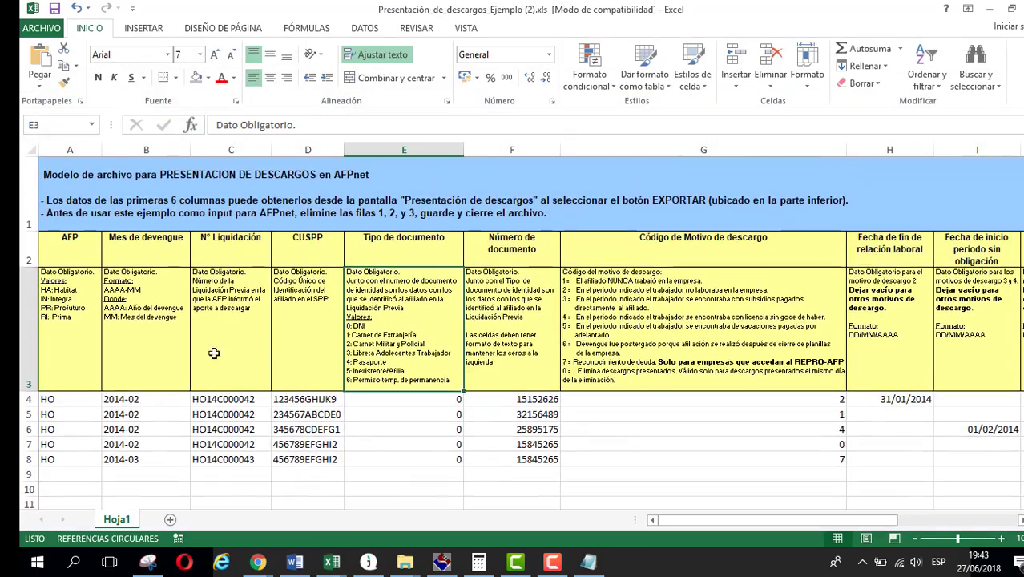
{"action": "left_click", "coordinate": [105, 403]}
{"action": "left_click", "coordinate": [102, 401]}
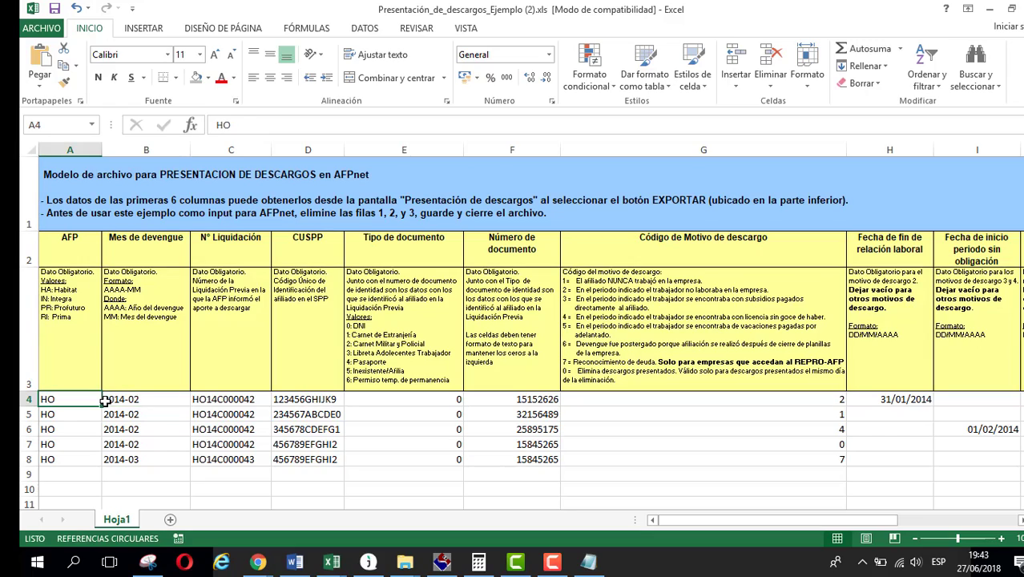
{"action": "key", "text": "Right"}
{"action": "key", "text": "Right"}
{"action": "key", "text": "Right"}
{"action": "key", "text": "Right"}
{"action": "key", "text": "Right"}
{"action": "key", "text": "Right"}
{"action": "key", "text": "Right"}
{"action": "key", "text": "Right"}
{"action": "key", "text": "Right"}
{"action": "key", "text": "Right"}
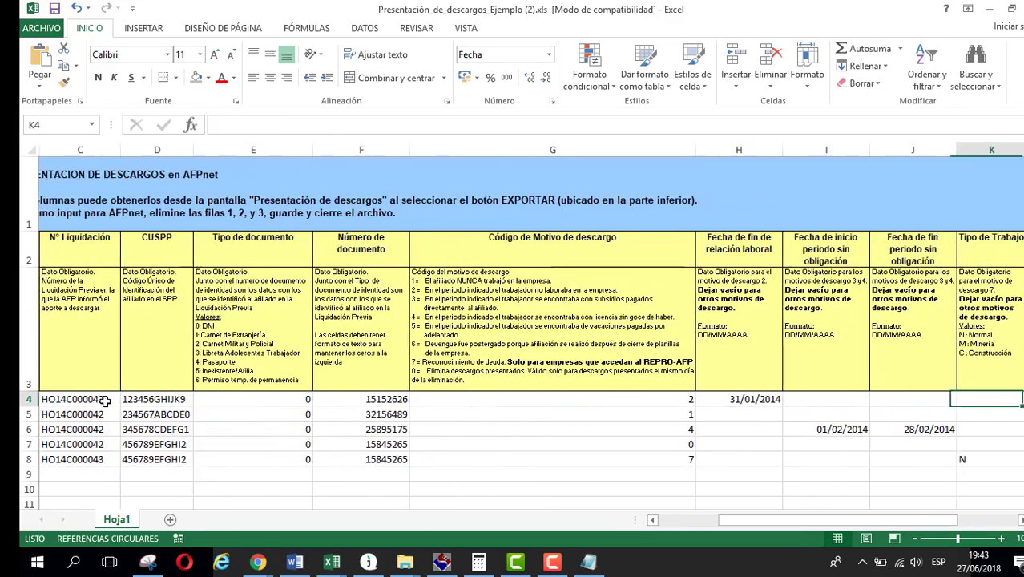
{"action": "key", "text": "Right"}
{"action": "key", "text": "Right"}
{"action": "key", "text": "Home"}
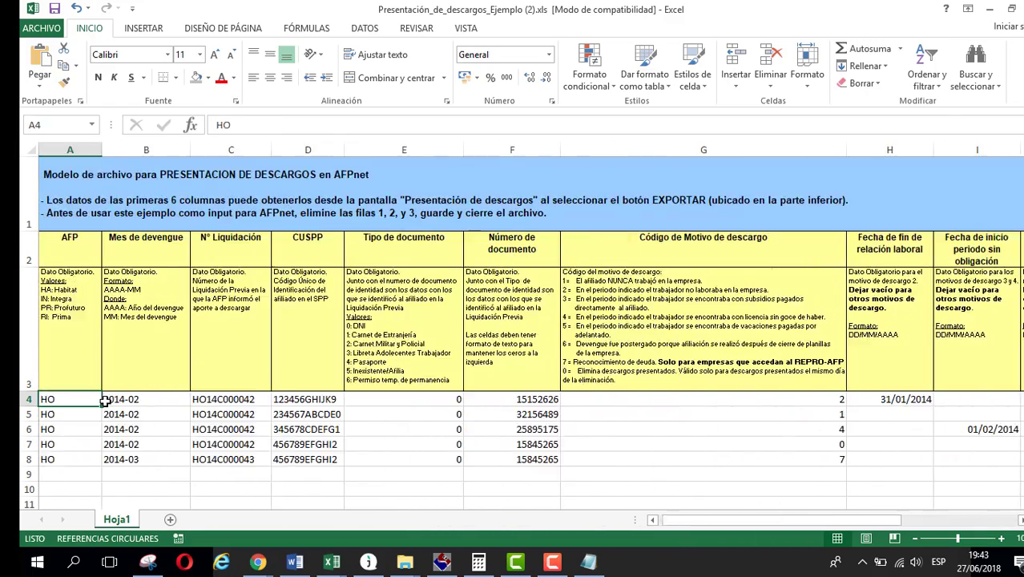
{"action": "left_click", "coordinate": [543, 296]}
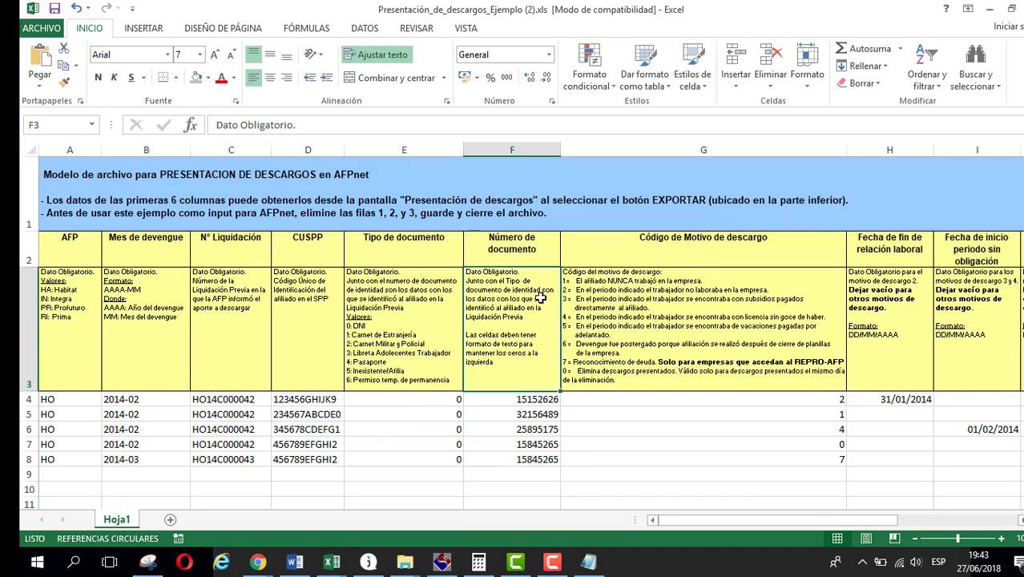
Step: Switch back to the AFPnet Presentación de Descargo page and review its search filters and file upload section
{"action": "left_click", "coordinate": [992, 9]}
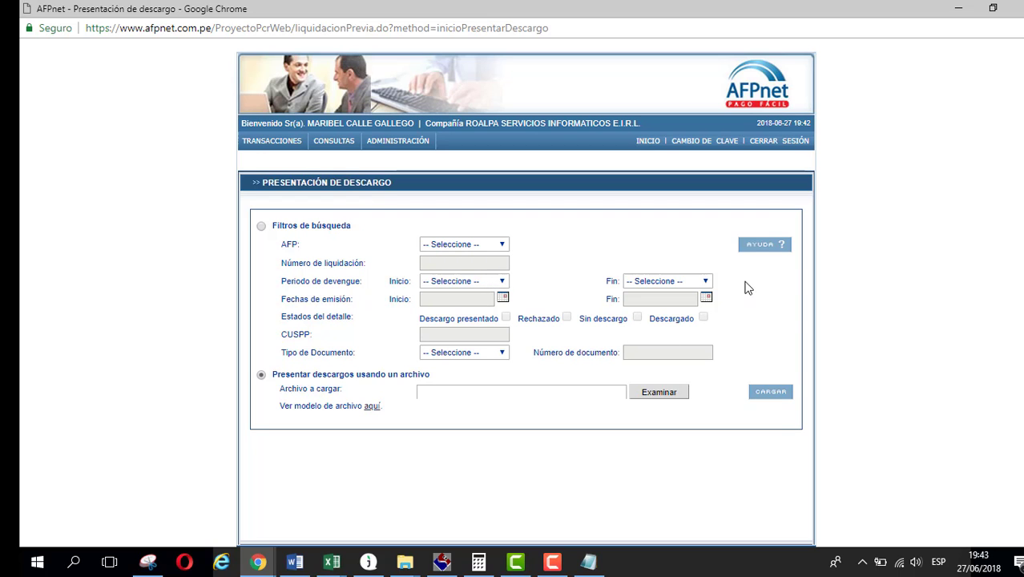
{"action": "scroll", "coordinate": [506, 343], "scroll_direction": "down", "scroll_amount": 1}
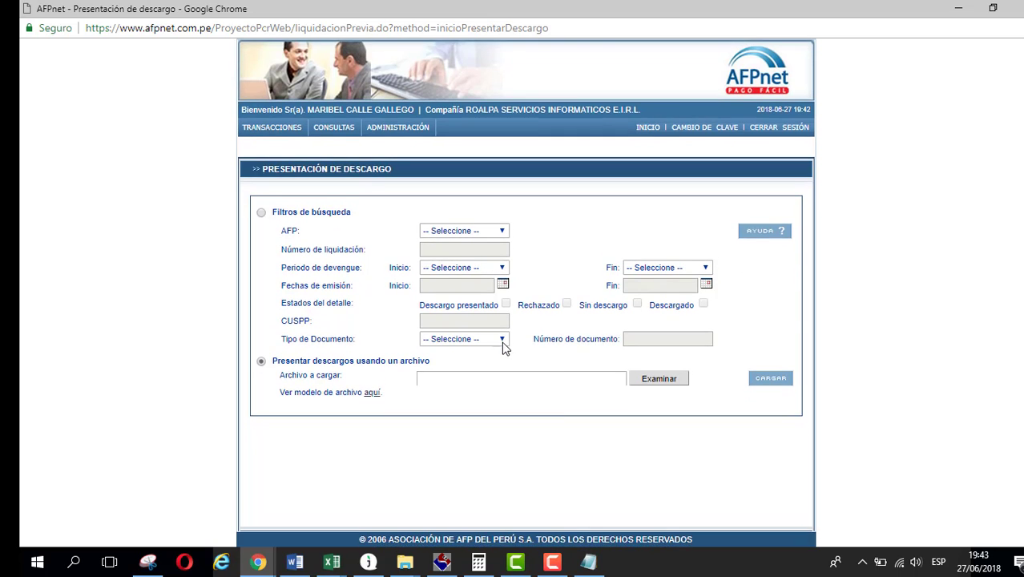
{"action": "scroll", "coordinate": [505, 352], "scroll_direction": "up", "scroll_amount": 1}
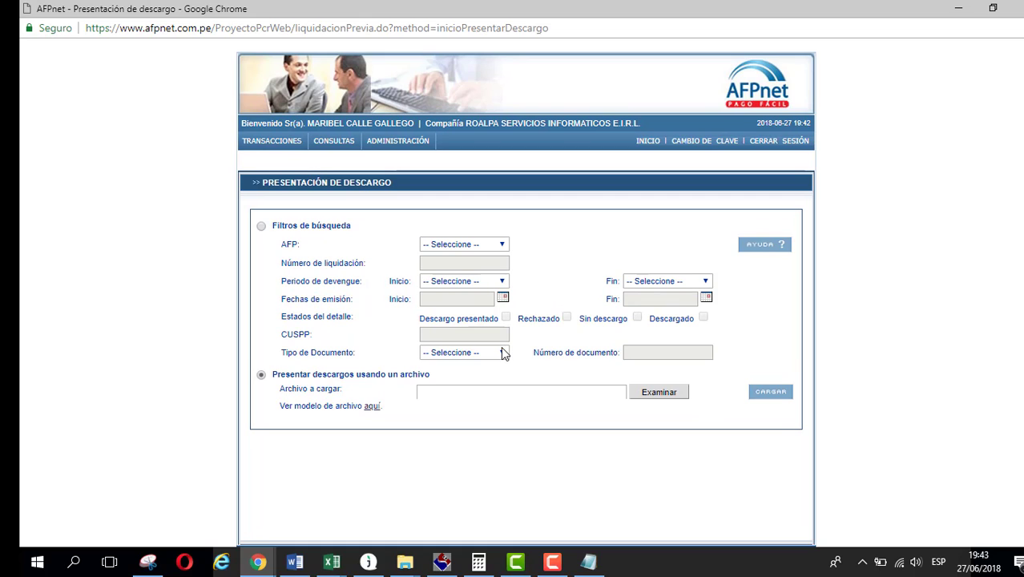